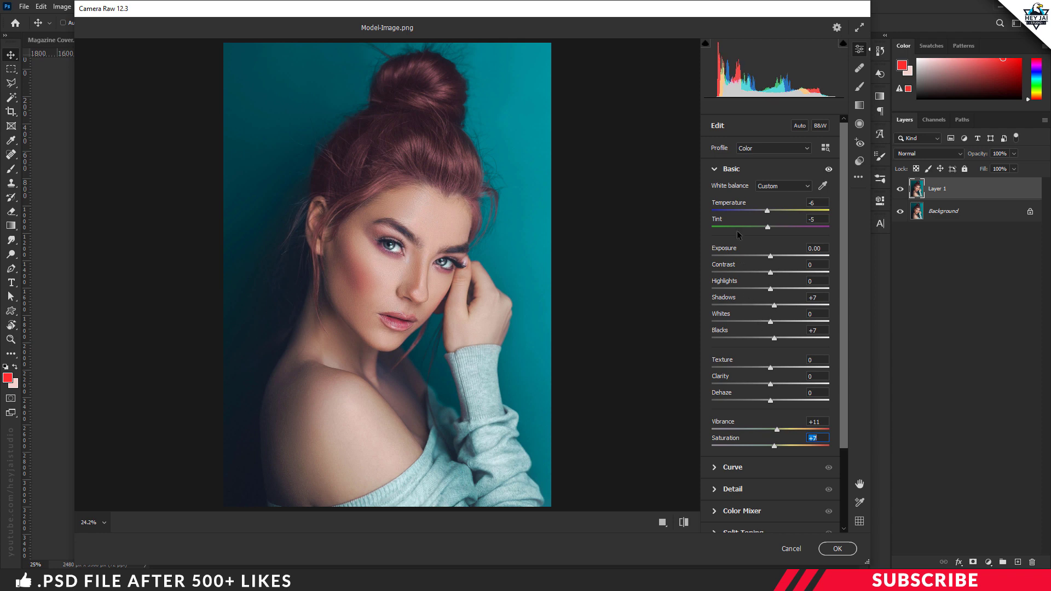
# - Set the Color Mixer luminance to Aquas +62, Blues +6 and Greens +13, and apply the Camera Raw edits
pyautogui.click(715, 170)
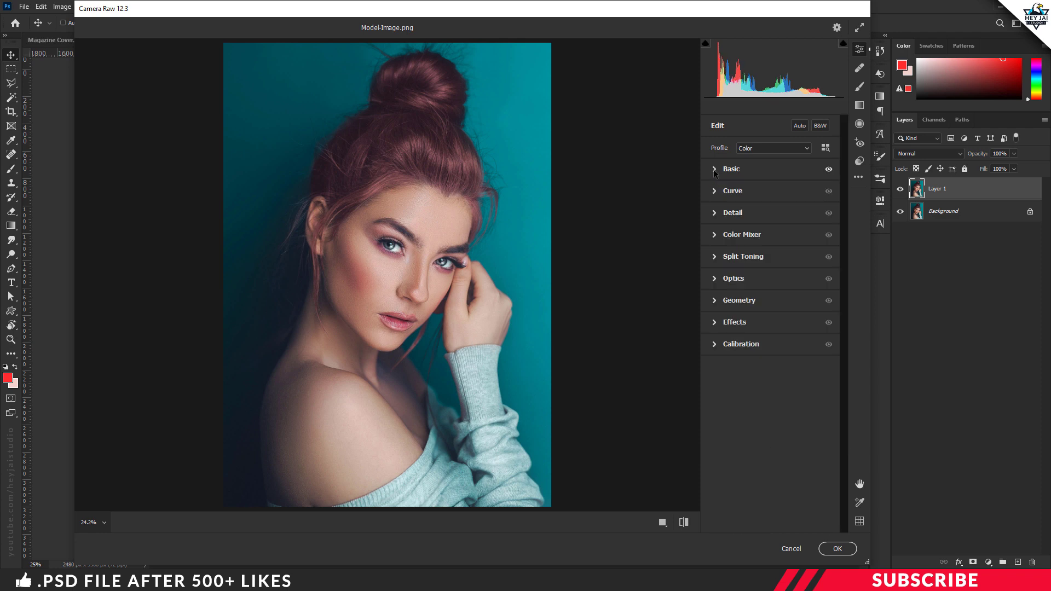
pyautogui.click(715, 237)
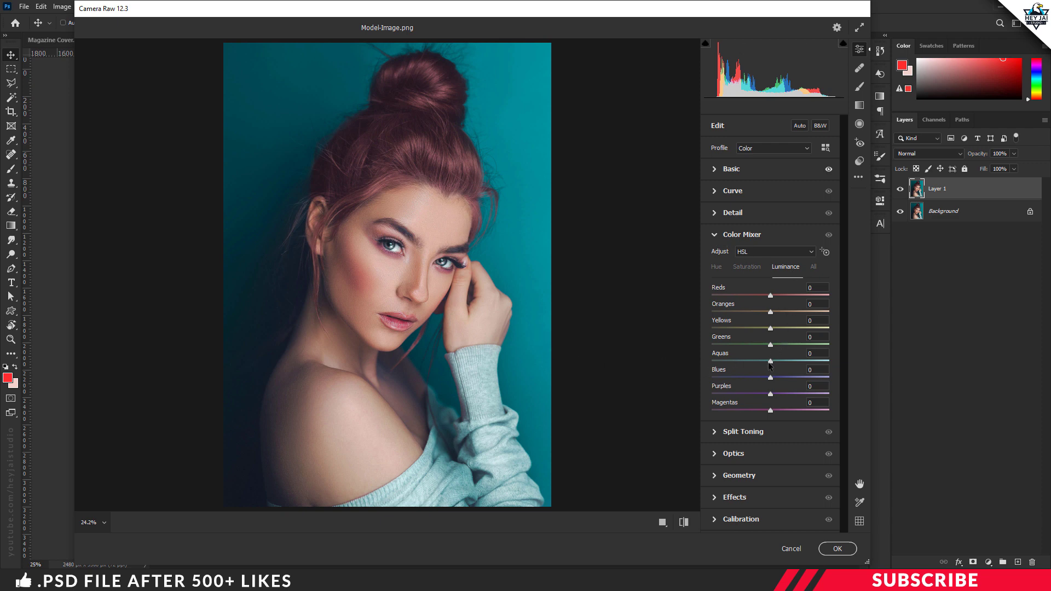
pyautogui.moveTo(772, 363); pyautogui.dragTo(810, 370)
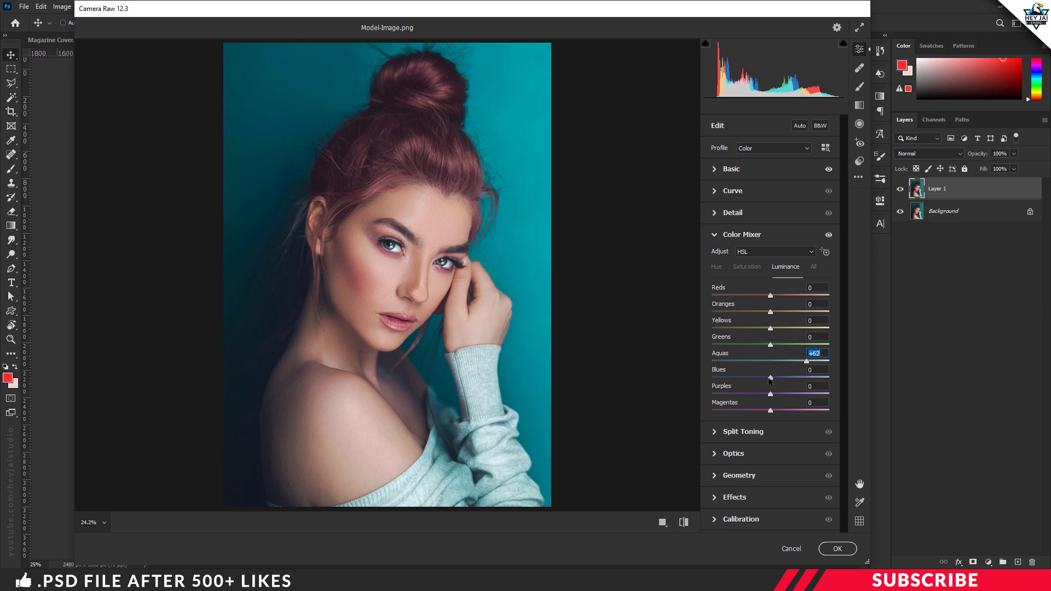
pyautogui.moveTo(771, 378); pyautogui.dragTo(780, 347)
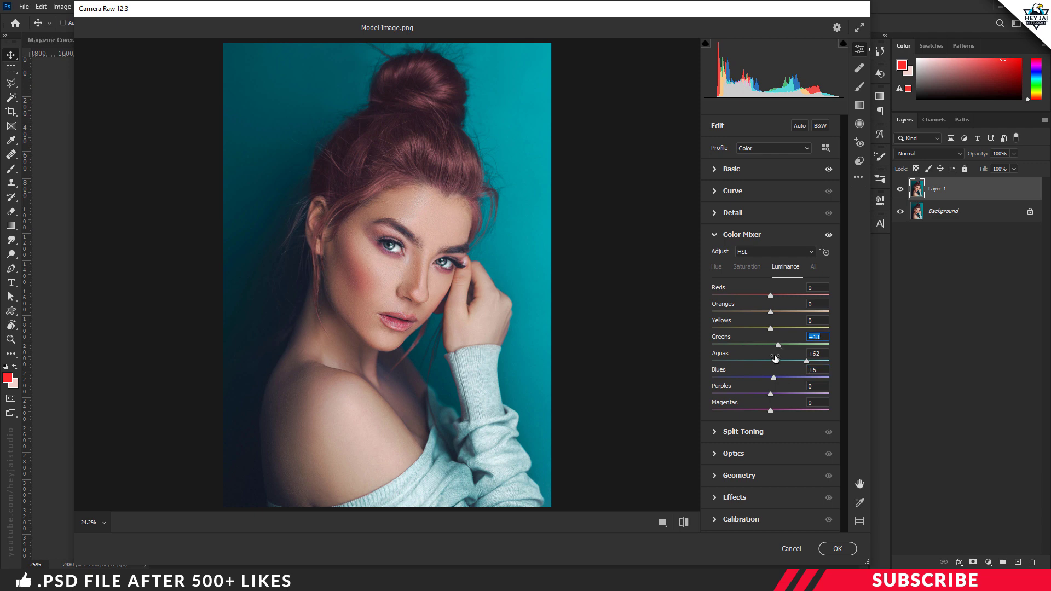
pyautogui.click(717, 236)
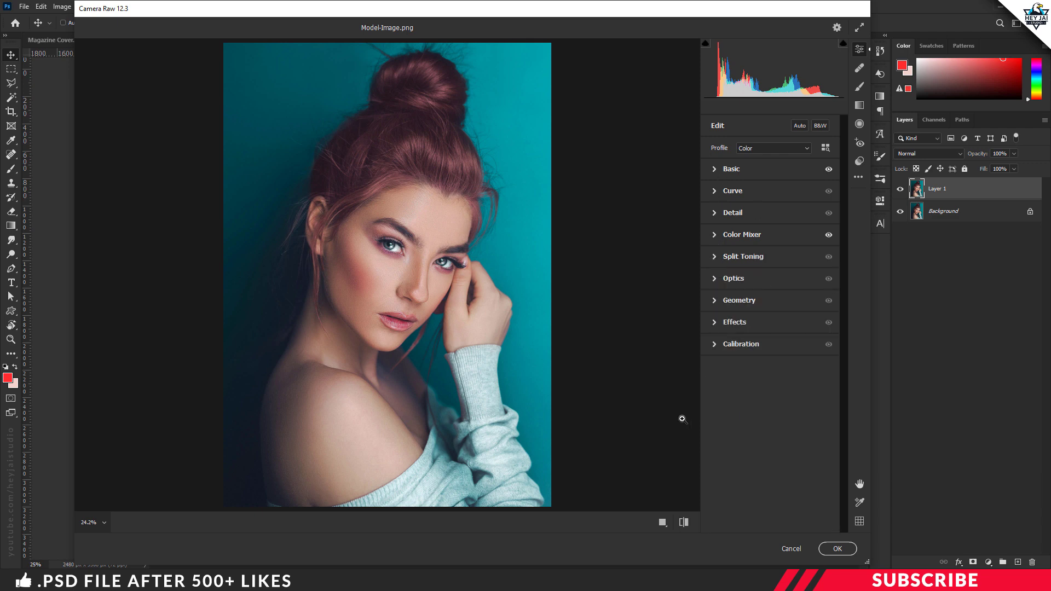
pyautogui.click(663, 522)
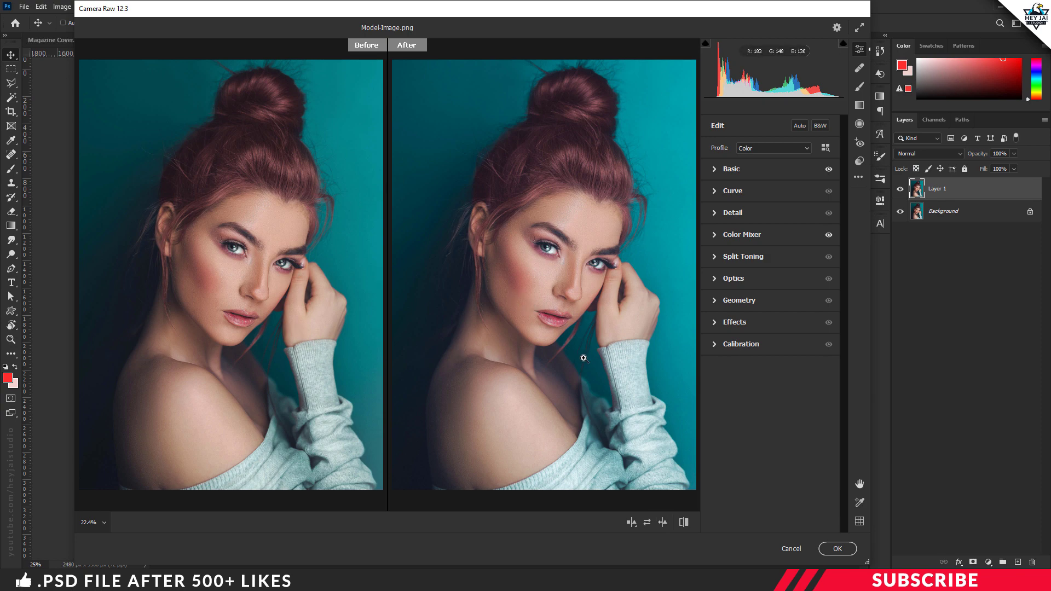
pyautogui.click(843, 549)
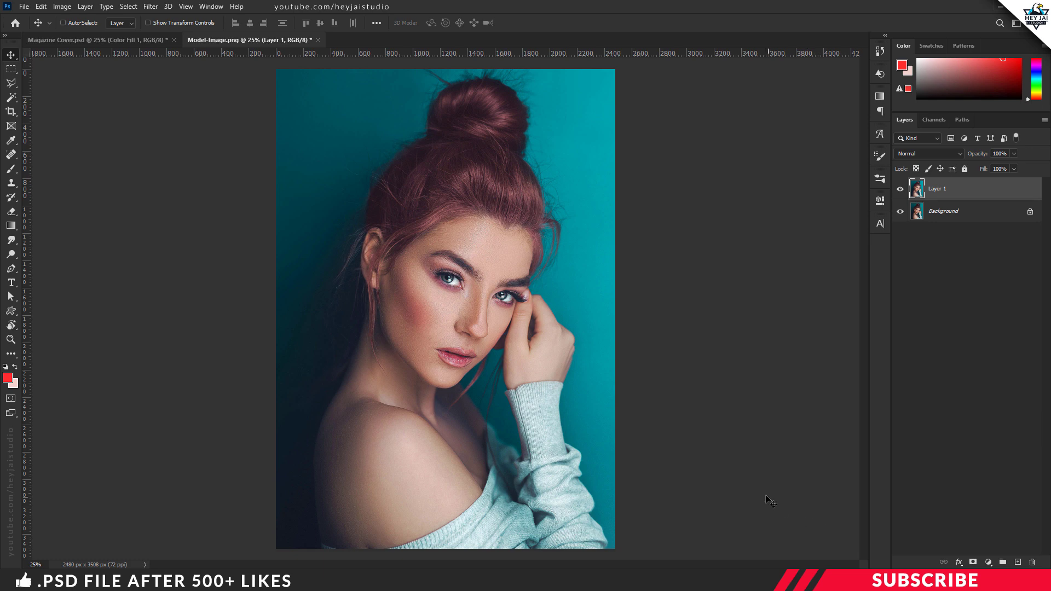
# - Copy the retouched portrait layer into the Image group of Magazine Cover.psd and close Model-Image.png
pyautogui.moveTo(271, 47); pyautogui.dragTo(357, 143)
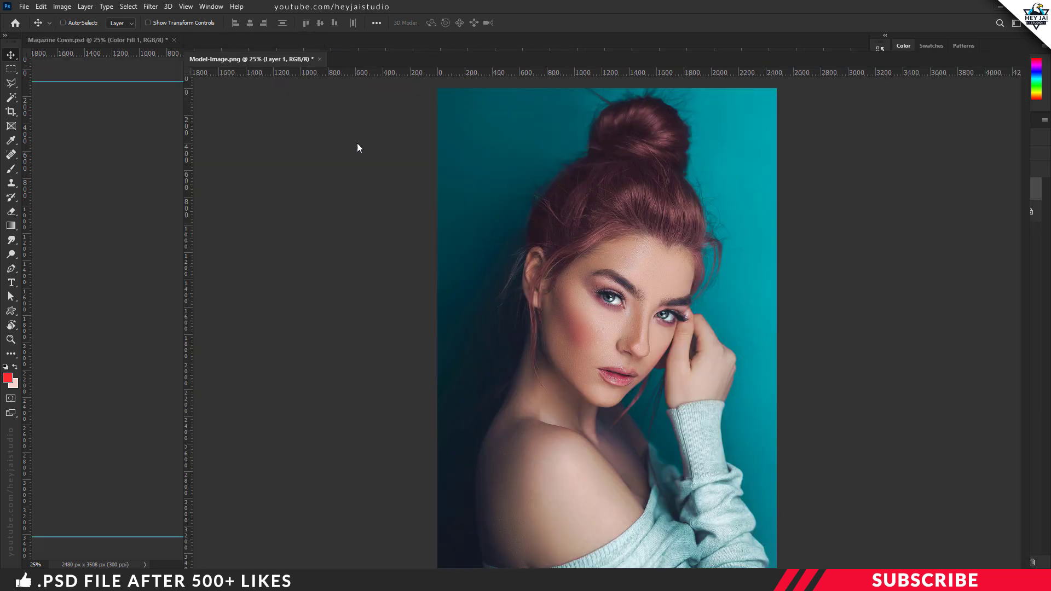
pyautogui.moveTo(532, 226); pyautogui.dragTo(593, 216)
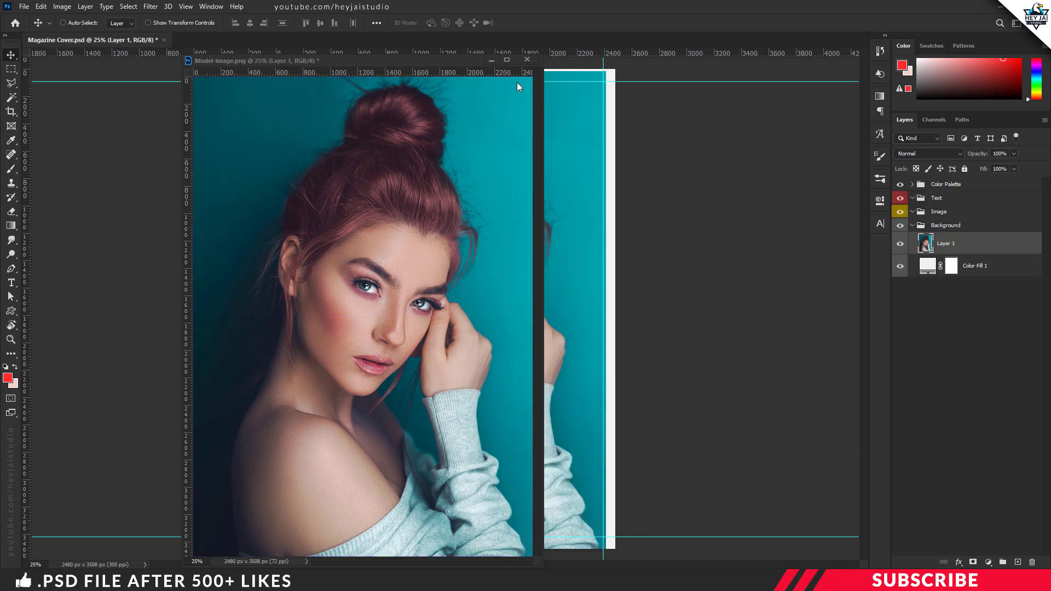
pyautogui.click(526, 61)
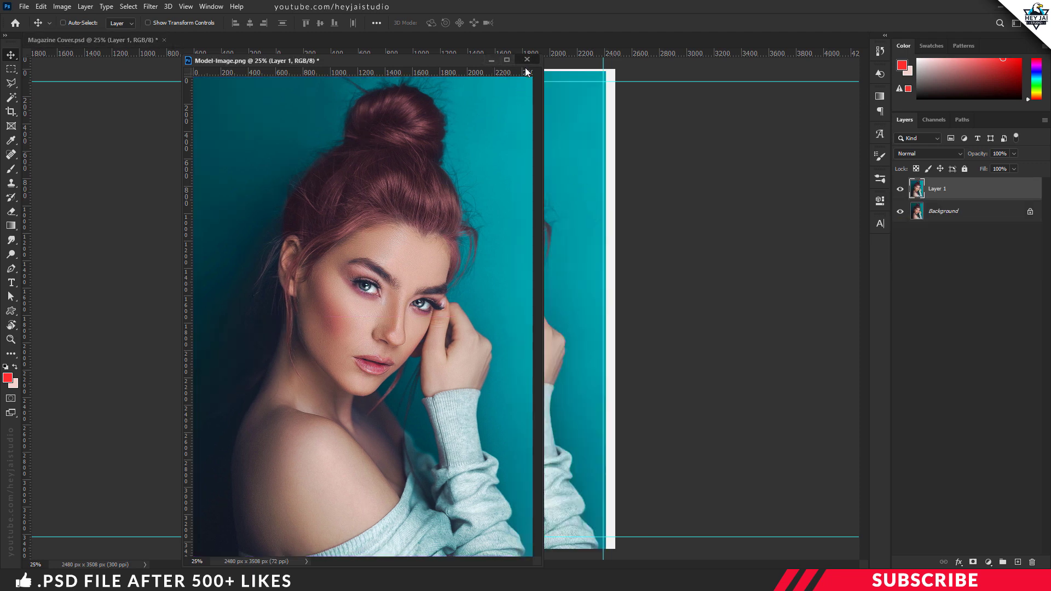
pyautogui.moveTo(954, 245); pyautogui.dragTo(955, 212)
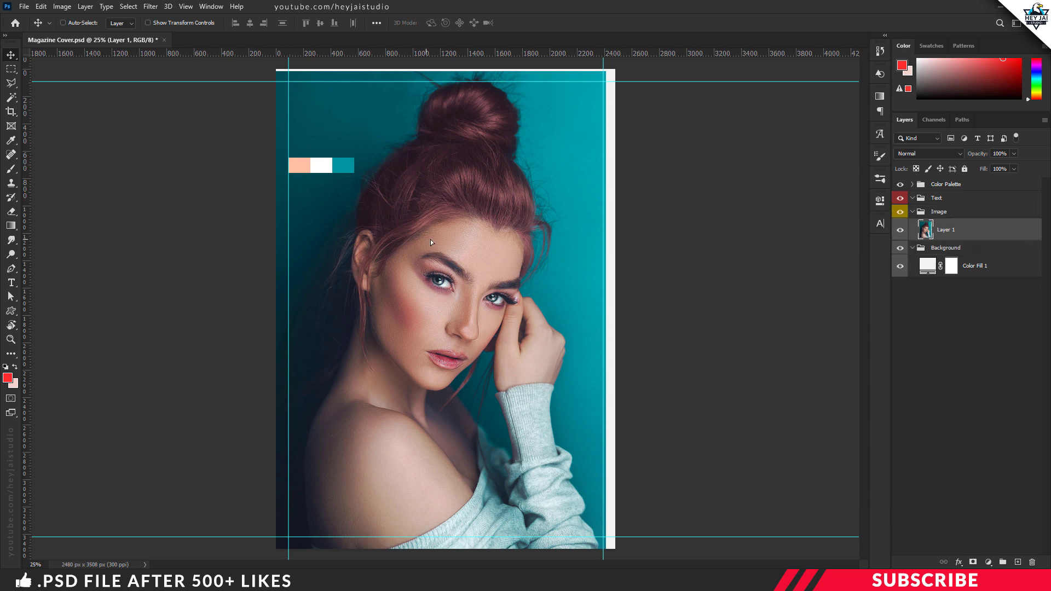
# - Align the portrait with the canvas and scale it to 101.41% so it covers the whole magazine page
pyautogui.moveTo(430, 238); pyautogui.dragTo(440, 238)
pyautogui.hotkey('ctrl', 't')
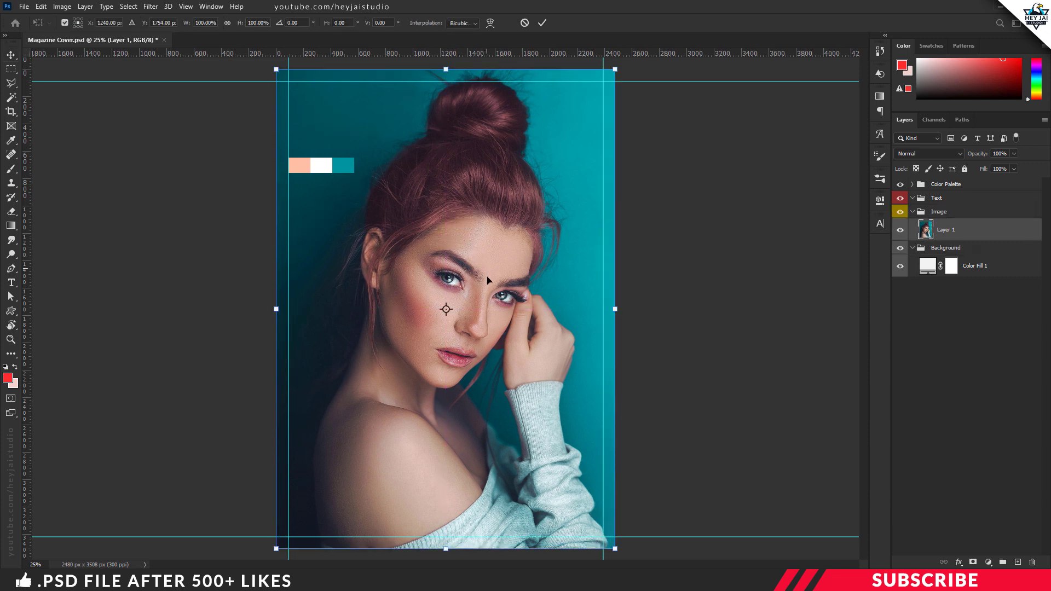
pyautogui.hotkey('ctrl', '-')
pyautogui.moveTo(565, 471); pyautogui.dragTo(568, 473)
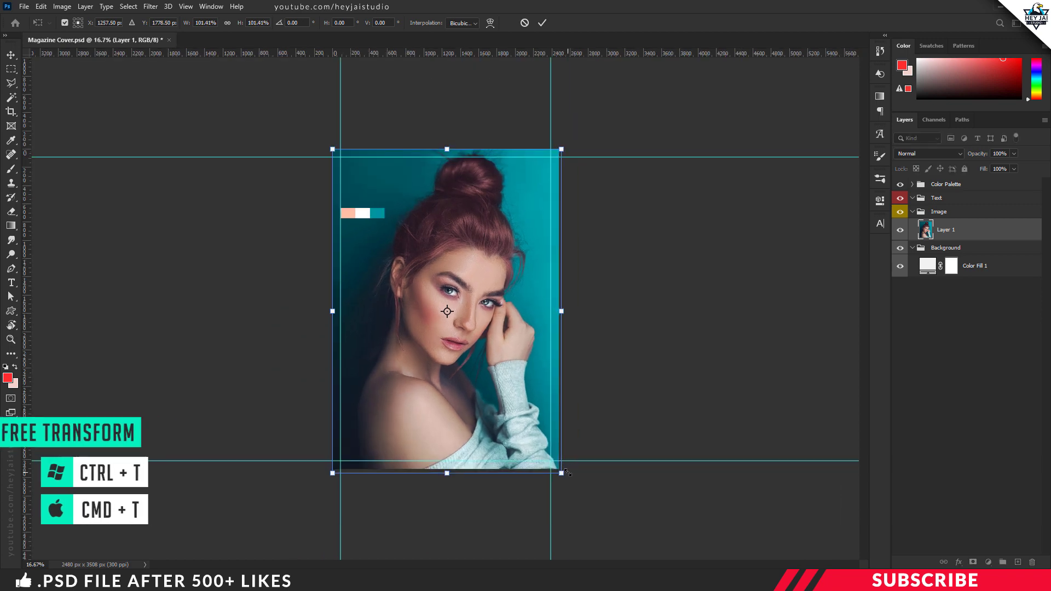
pyautogui.press('Up')
pyautogui.press('Up')
pyautogui.press('Left')
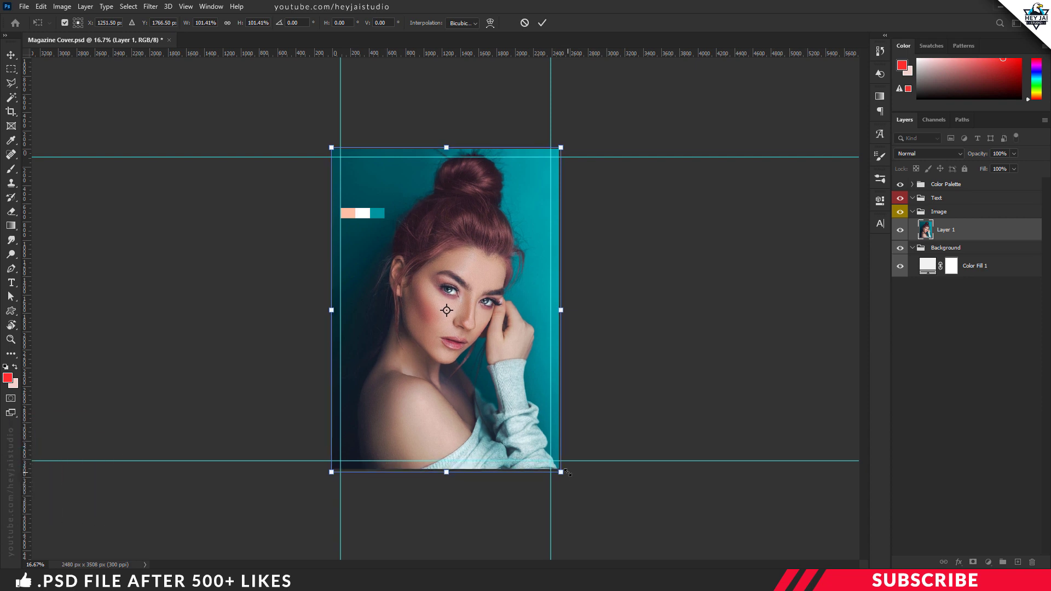
pyautogui.press('Return')
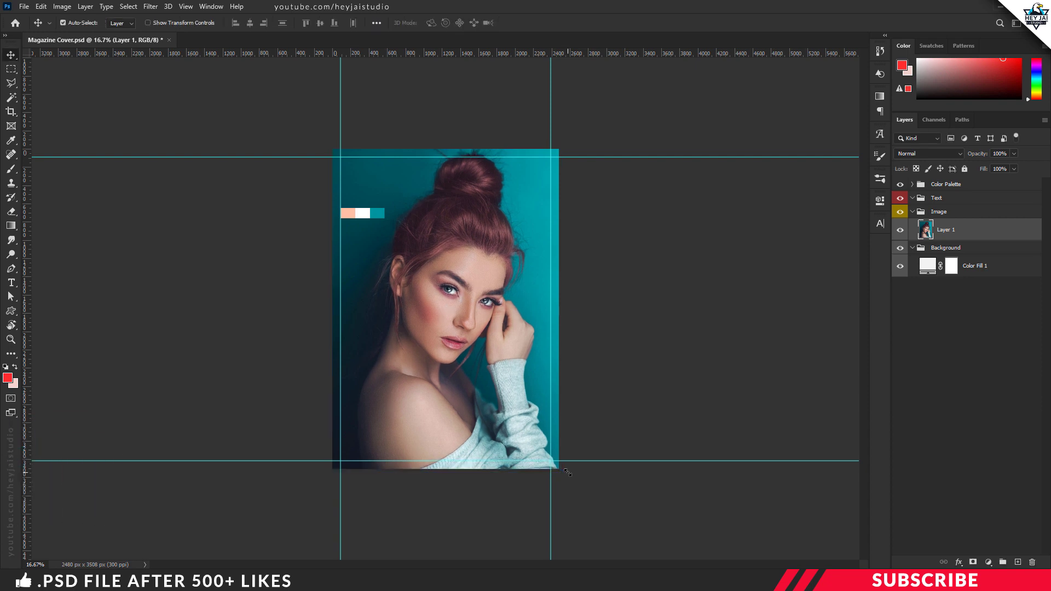
pyautogui.hotkey('ctrl', '+')
pyautogui.press('ctrl')
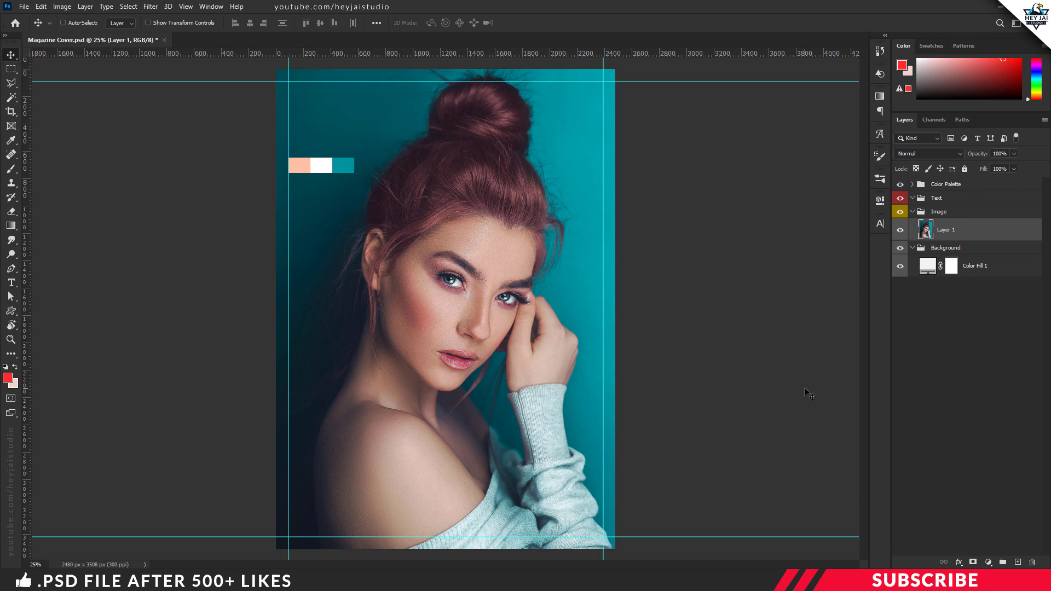
# - Collapse the Background and Image groups and create a group named Title inside the Text group
pyautogui.click(912, 248)
pyautogui.click(912, 212)
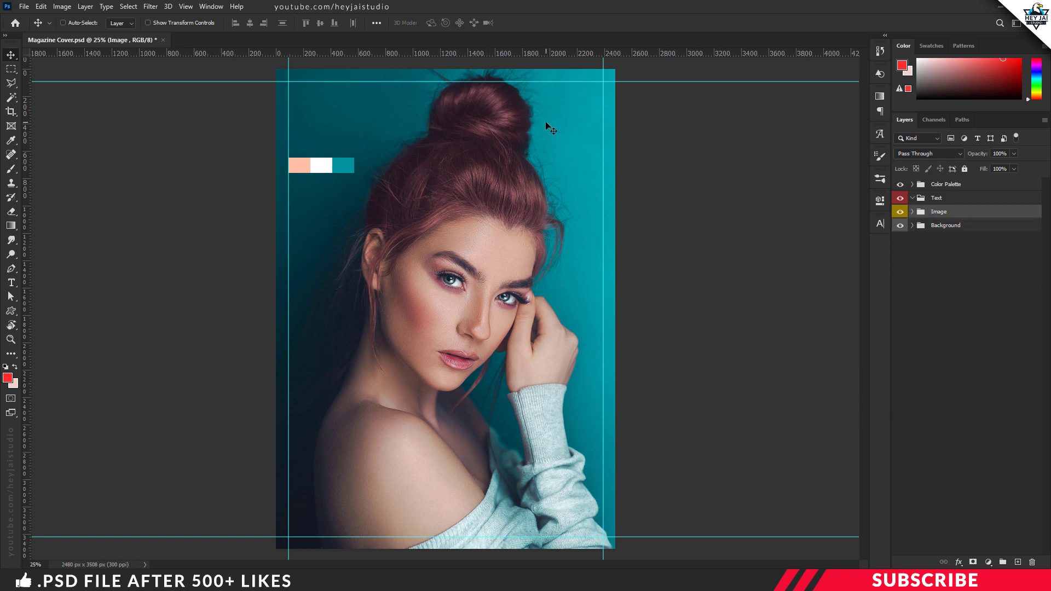
pyautogui.click(941, 200)
pyautogui.click(1004, 564)
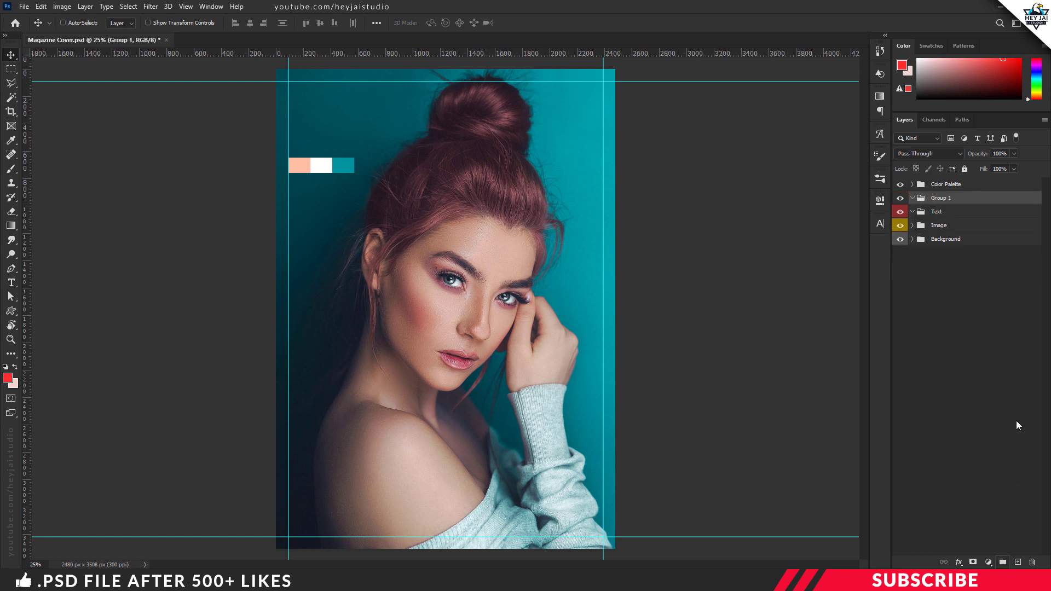
pyautogui.moveTo(955, 200); pyautogui.dragTo(951, 212)
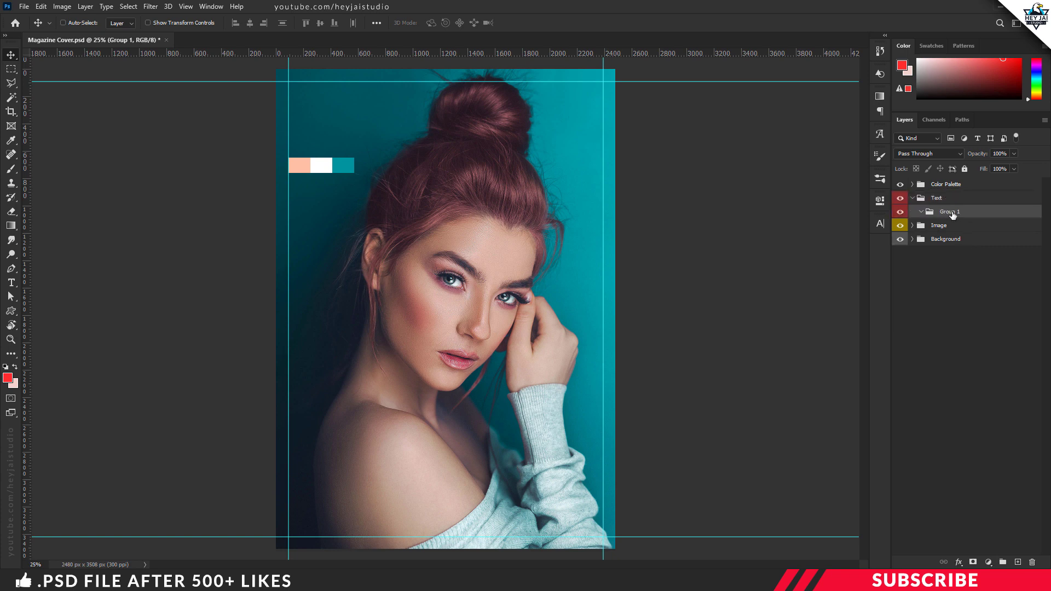
pyautogui.doubleClick(952, 212)
pyautogui.write('Title')
pyautogui.press('Return')
# - Add a new layer inside the Title group and set the foreground colour to white (ffffff)
pyautogui.click(1019, 562)
pyautogui.click(7, 378)
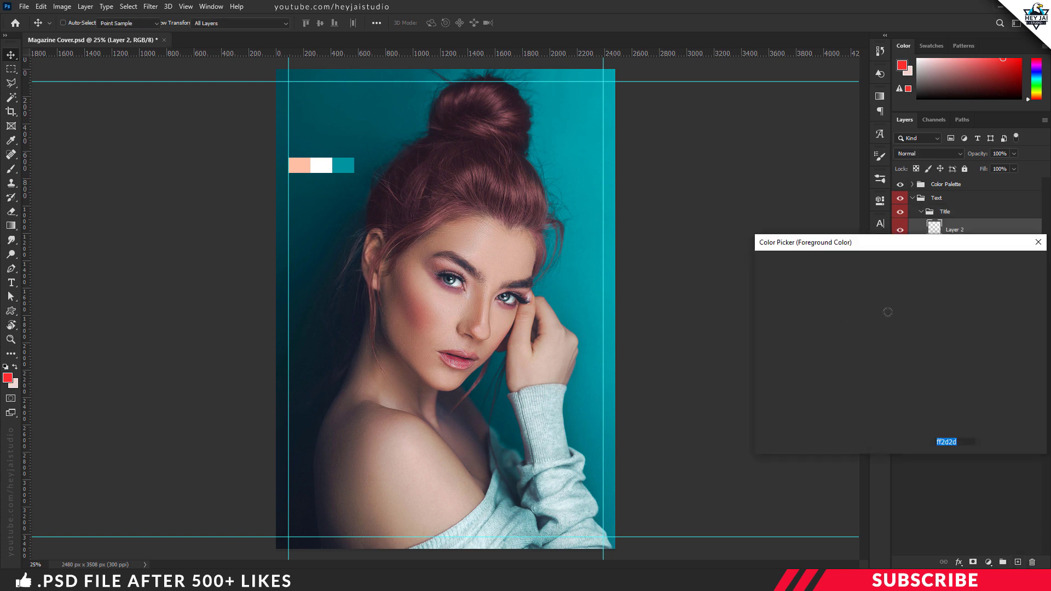
pyautogui.click(762, 269)
pyautogui.click(1009, 263)
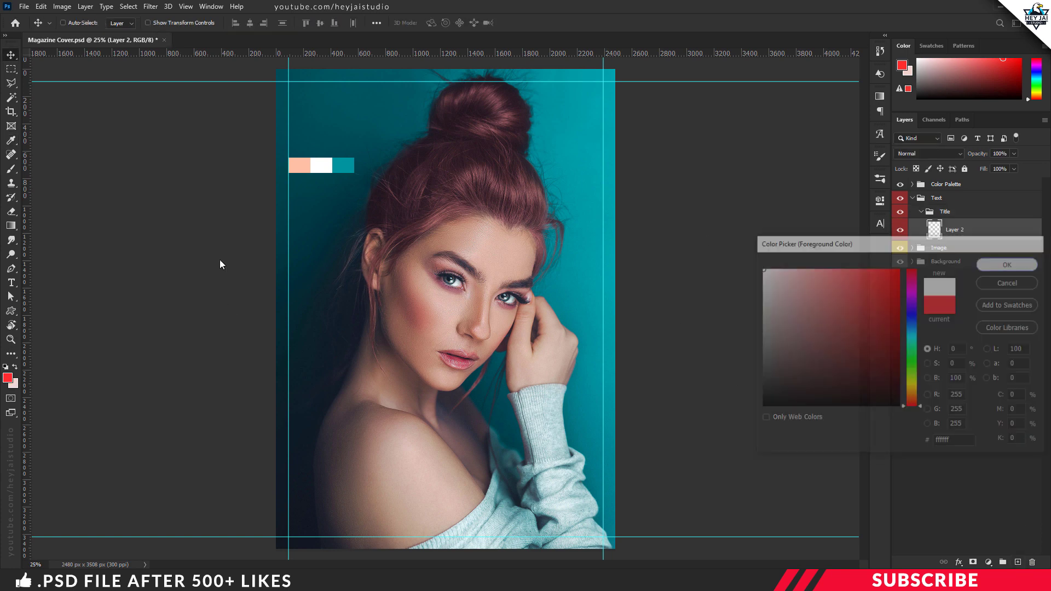
# - Add the text FASHION in Madegra DEMO Regular at 185 pt and place it at the page's upper-left guides
pyautogui.click(12, 282)
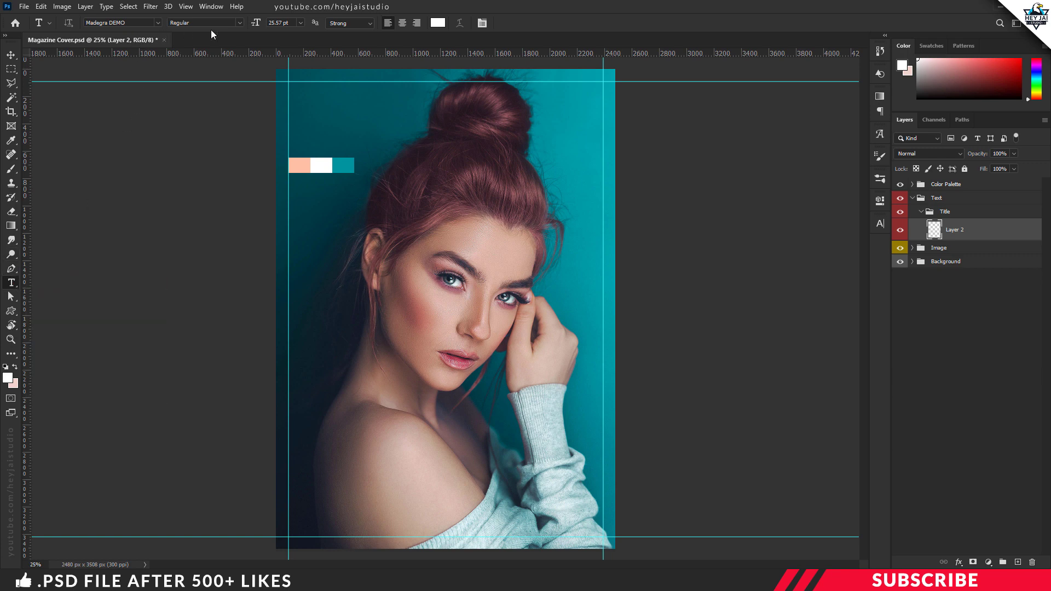
pyautogui.click(292, 22)
pyautogui.write('18')
pyautogui.click(335, 128)
pyautogui.write('FASHION')
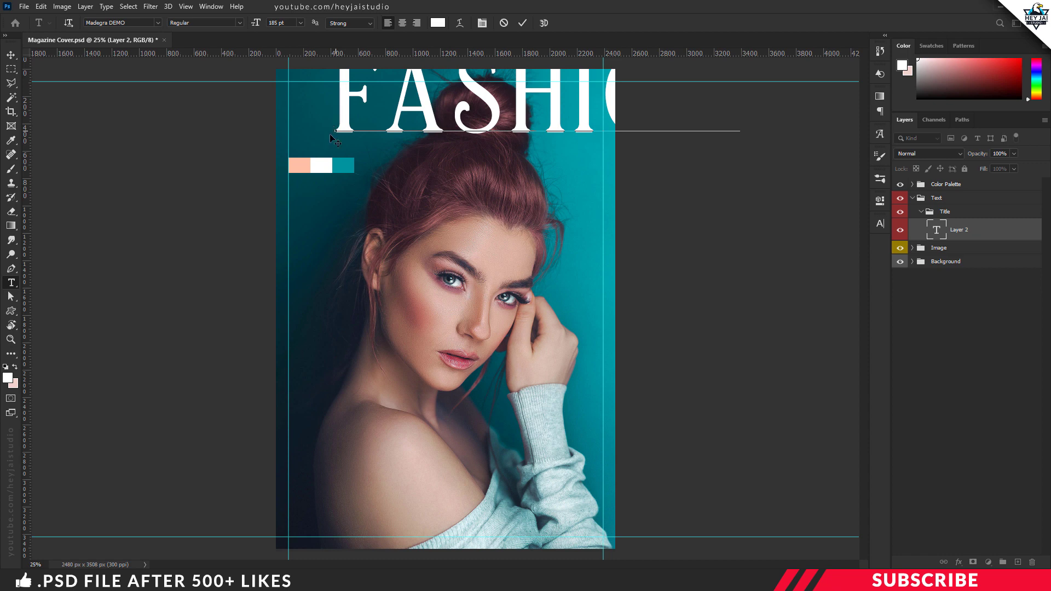
pyautogui.hotkey('ctrl', 'Return')
pyautogui.moveTo(447, 110); pyautogui.dragTo(400, 133)
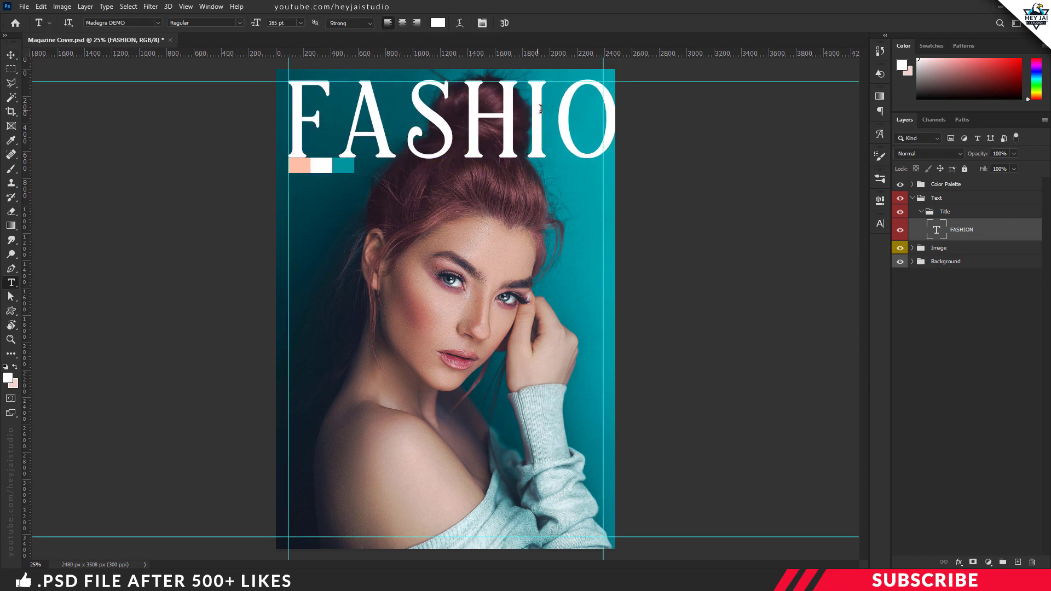
# - Tighten the FASHION title's character spacing and scale it to span the width between the vertical margin guides
pyautogui.click(541, 109)
pyautogui.hotkey('ctrl', 'a')
pyautogui.click(880, 223)
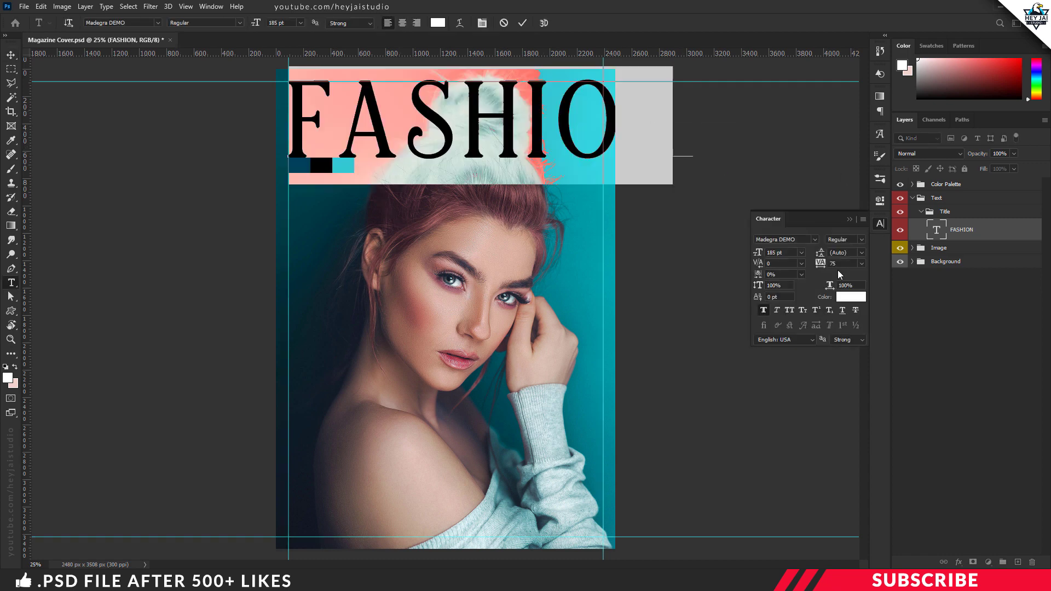
pyautogui.click(880, 224)
pyautogui.hotkey('ctrl', 'Return')
pyautogui.hotkey('ctrl', 't')
pyautogui.moveTo(677, 184); pyautogui.dragTo(626, 153)
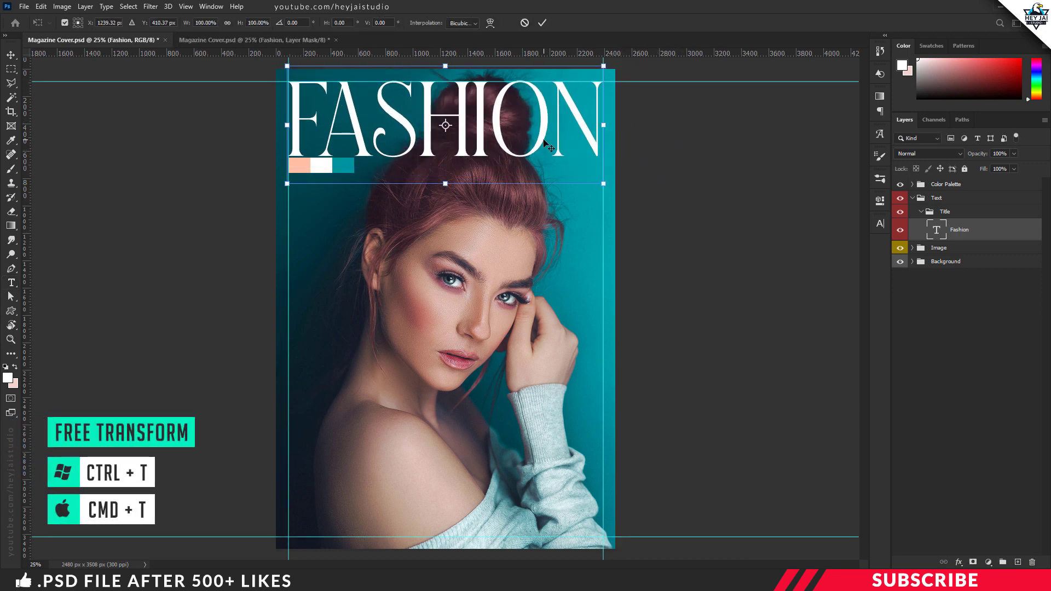
pyautogui.press('Return')
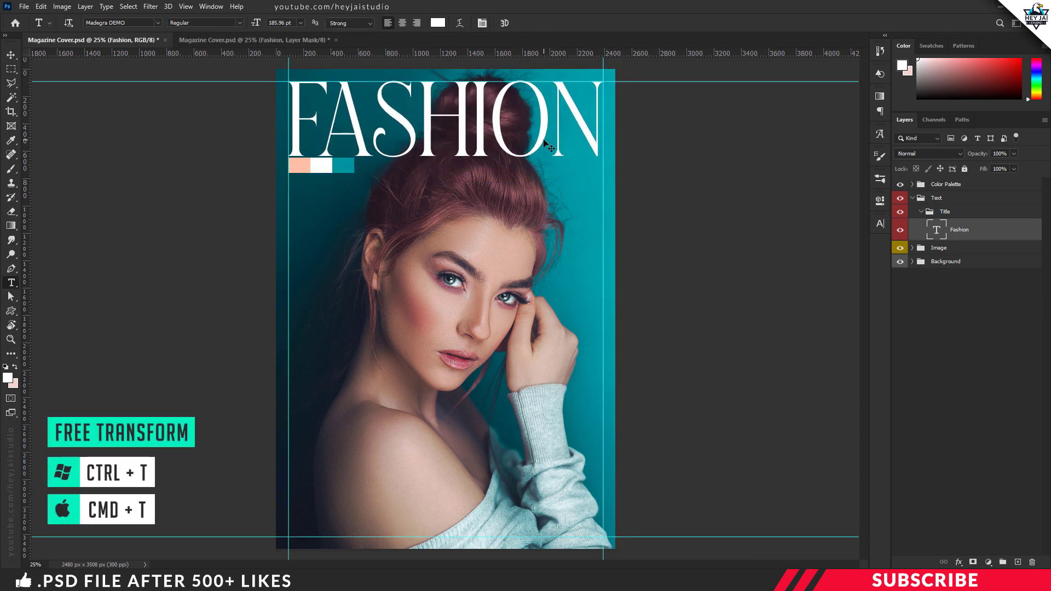
# - Add a layer mask to the Fashion text layer and set the foreground colour to black (000000)
pyautogui.press('v')
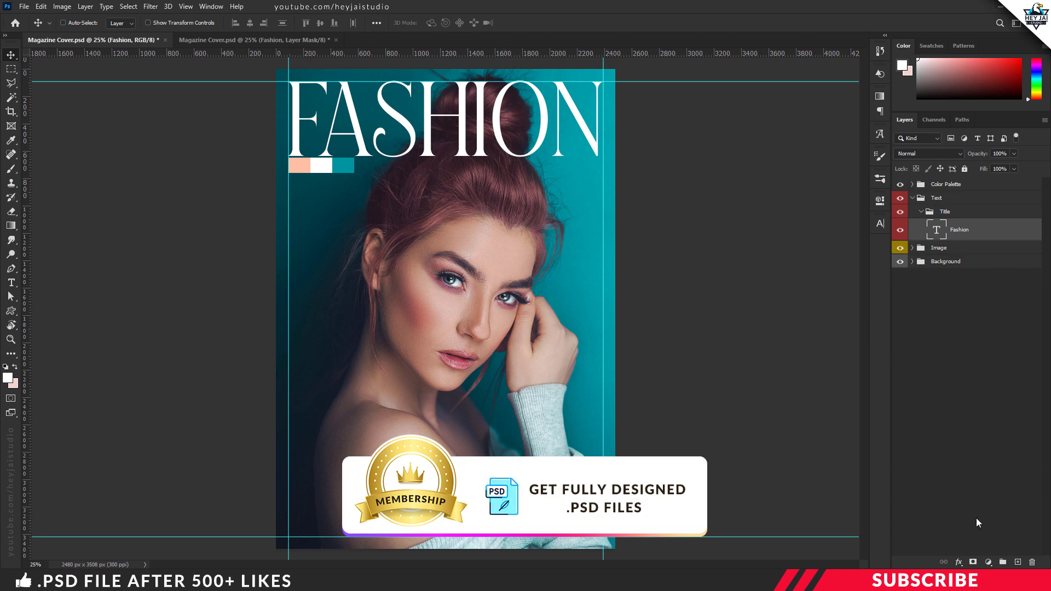
pyautogui.click(974, 562)
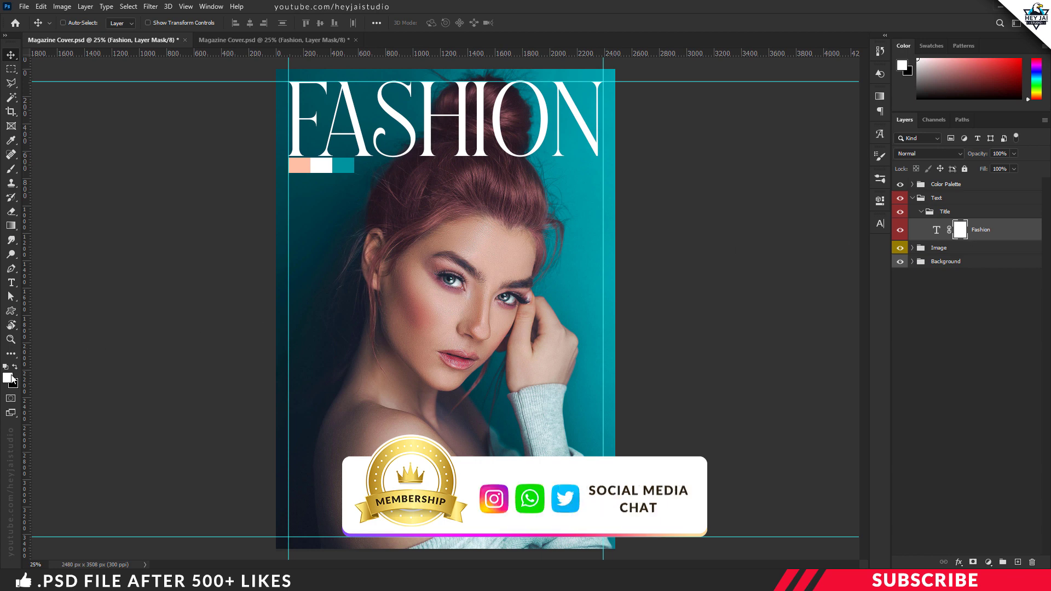
pyautogui.click(10, 377)
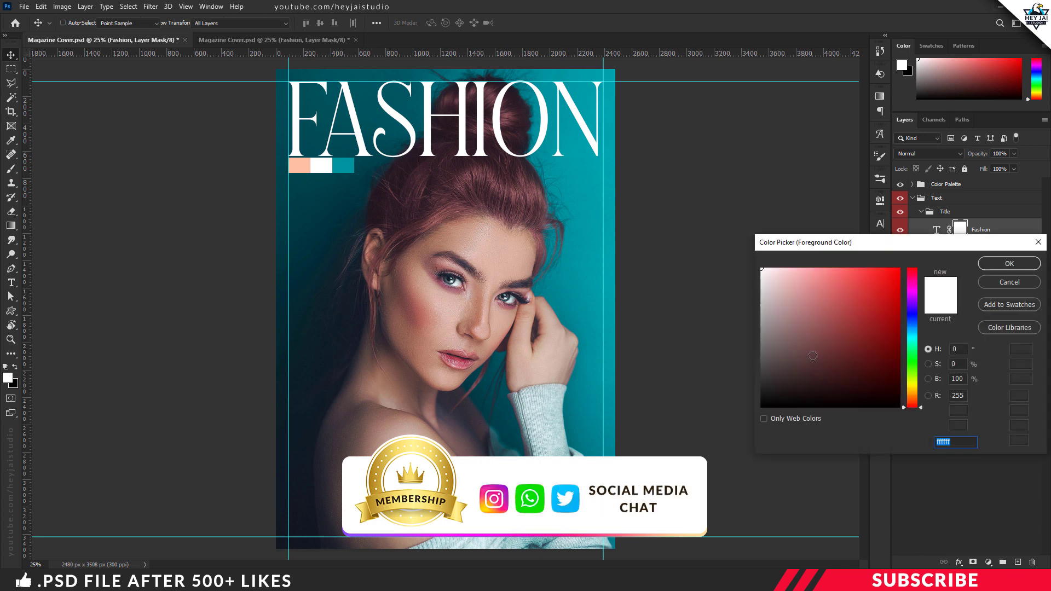
pyautogui.moveTo(775, 388); pyautogui.dragTo(759, 410)
pyautogui.click(1008, 264)
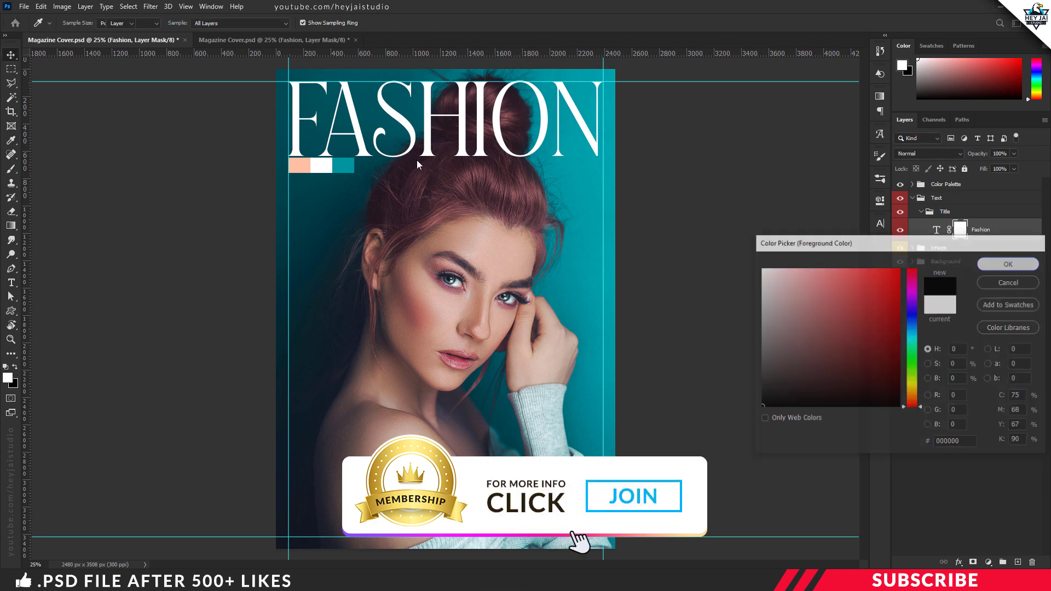
# - Select the last Hard Round Pressure brush in General Brushes for painting the title's mask around the hair bun
pyautogui.press('b')
pyautogui.click(79, 24)
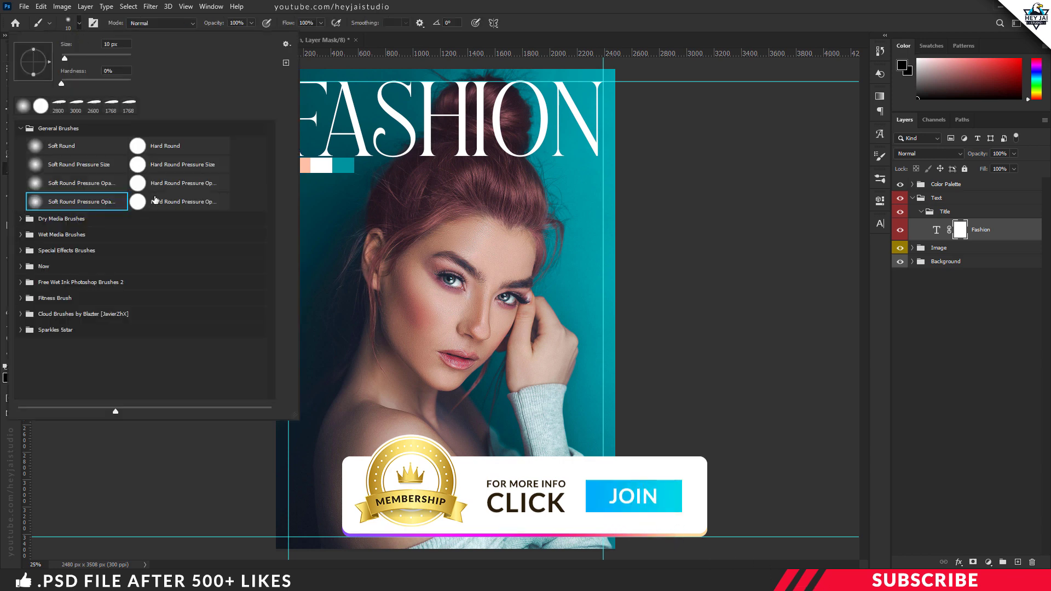
pyautogui.click(193, 205)
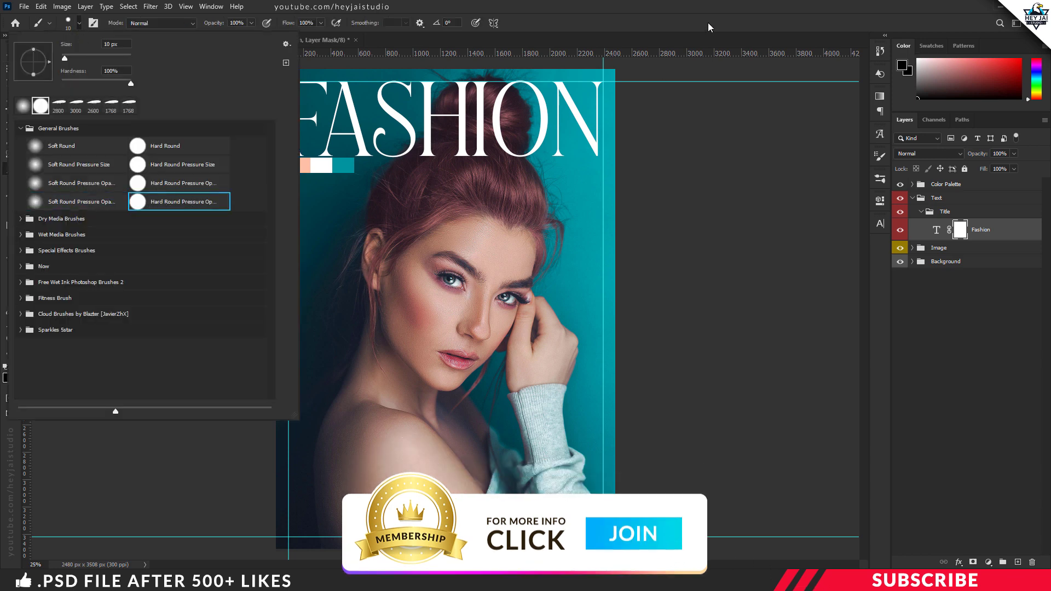
pyautogui.click(704, 20)
pyautogui.hotkey('ctrl', '+')
pyautogui.hotkey('ctrl', '+')
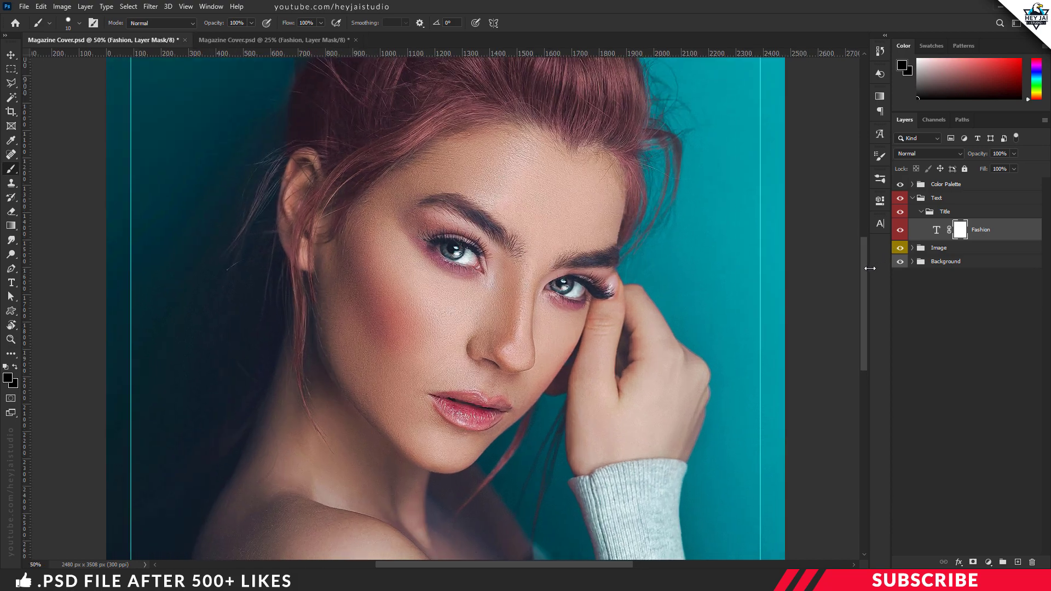
pyautogui.moveTo(866, 264); pyautogui.dragTo(852, 182)
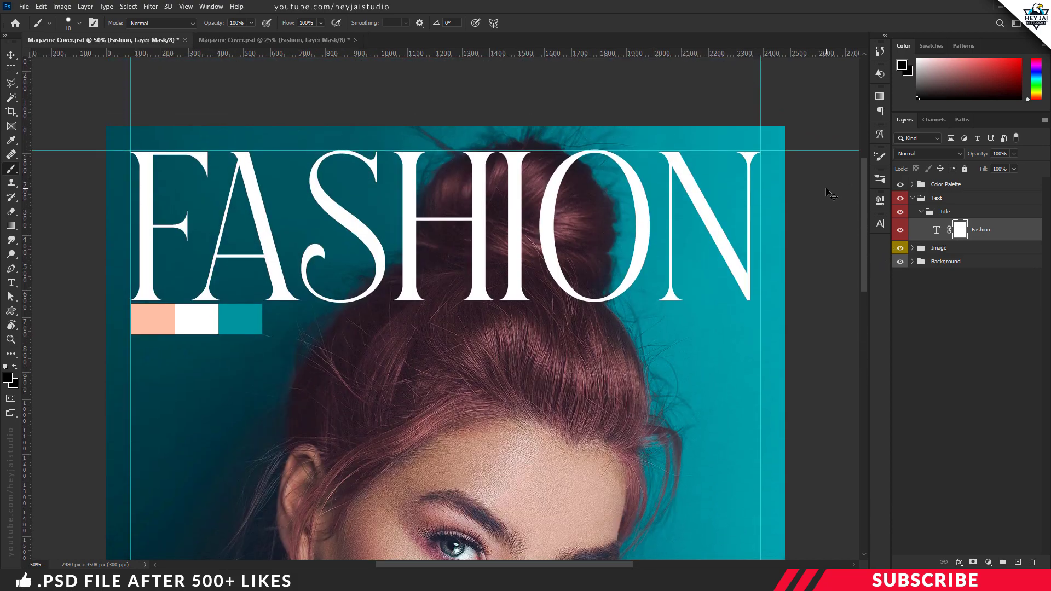
# - Lower the Fashion text layer's opacity to 9% so the hair shows through the title
pyautogui.hotkey('ctrl', '+')
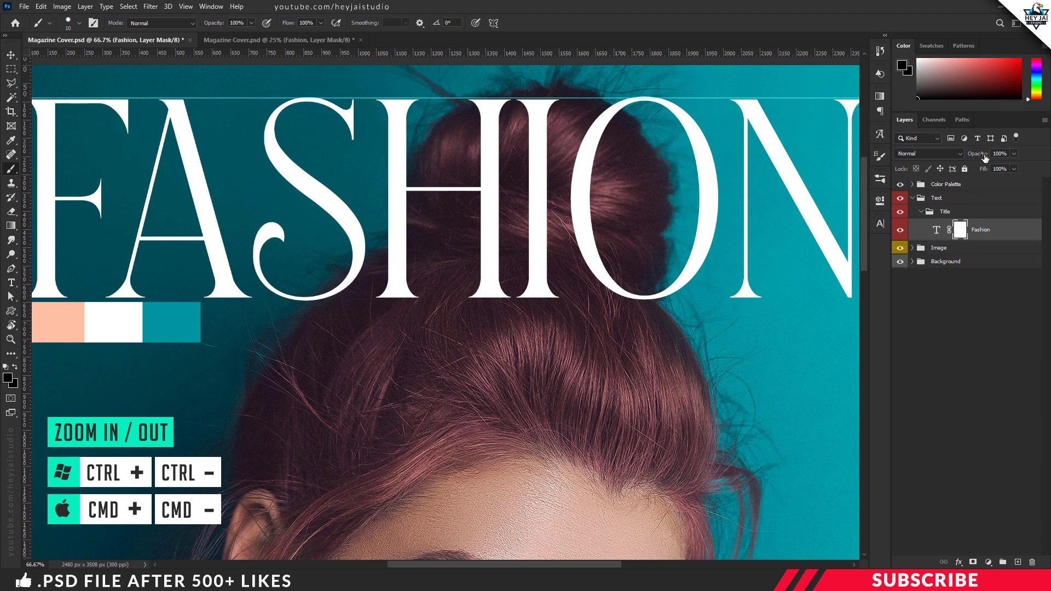
pyautogui.moveTo(984, 158)
pyautogui.mouseDown()
pyautogui.moveTo(963, 159)
pyautogui.moveTo(973, 158)
pyautogui.mouseUp()
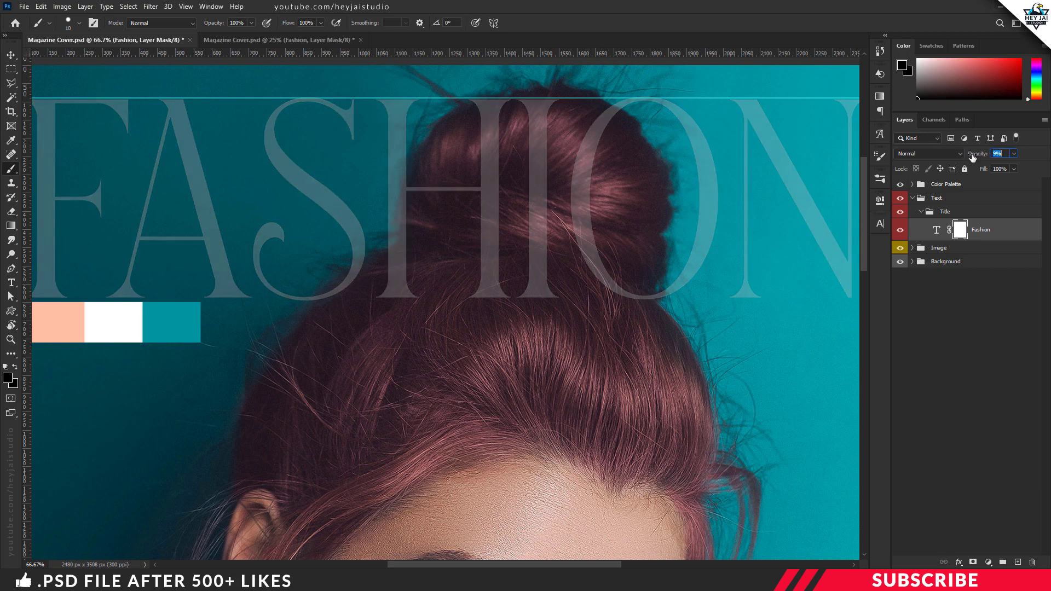
pyautogui.scroll(1, 460, 271)
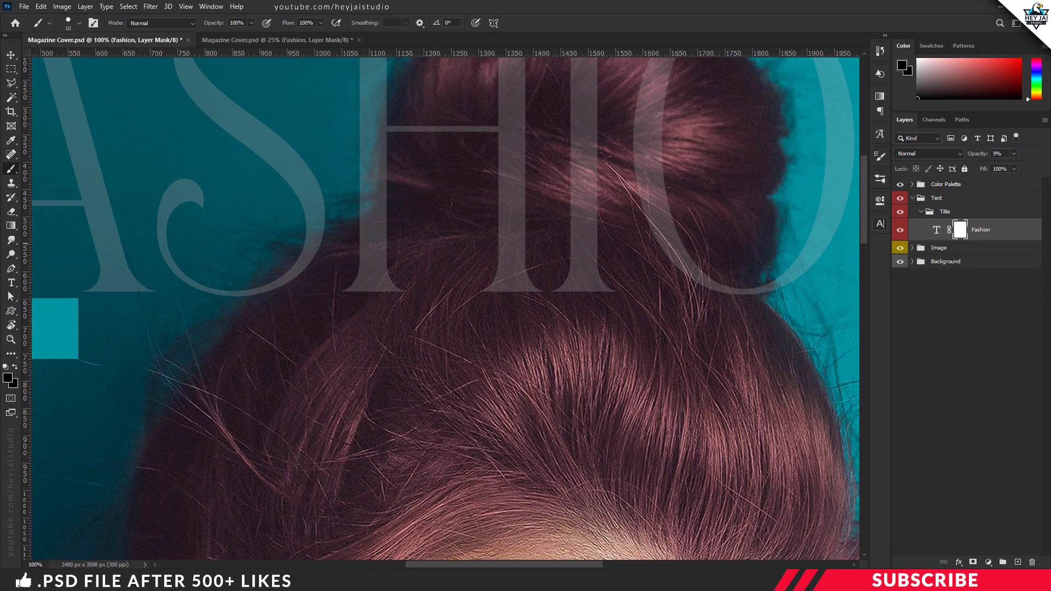
# - Enlarge the brush to 100 px and paint black on the Fashion layer mask over the letters covering the hair and bun
pyautogui.press(']')
pyautogui.press(']')
pyautogui.press(']')
pyautogui.press(']')
pyautogui.press(']')
pyautogui.press(']')
pyautogui.press(']')
pyautogui.press(']')
pyautogui.press(']')
pyautogui.moveTo(403, 219)
pyautogui.mouseDown()
pyautogui.moveTo(377, 260)
pyautogui.moveTo(411, 221)
pyautogui.moveTo(379, 251)
pyautogui.moveTo(375, 291)
pyautogui.moveTo(395, 280)
pyautogui.moveTo(327, 268)
pyautogui.moveTo(276, 307)
pyautogui.moveTo(346, 262)
pyautogui.mouseUp()
pyautogui.scroll(1, 490, 374)
pyautogui.scroll(3, 490, 374)
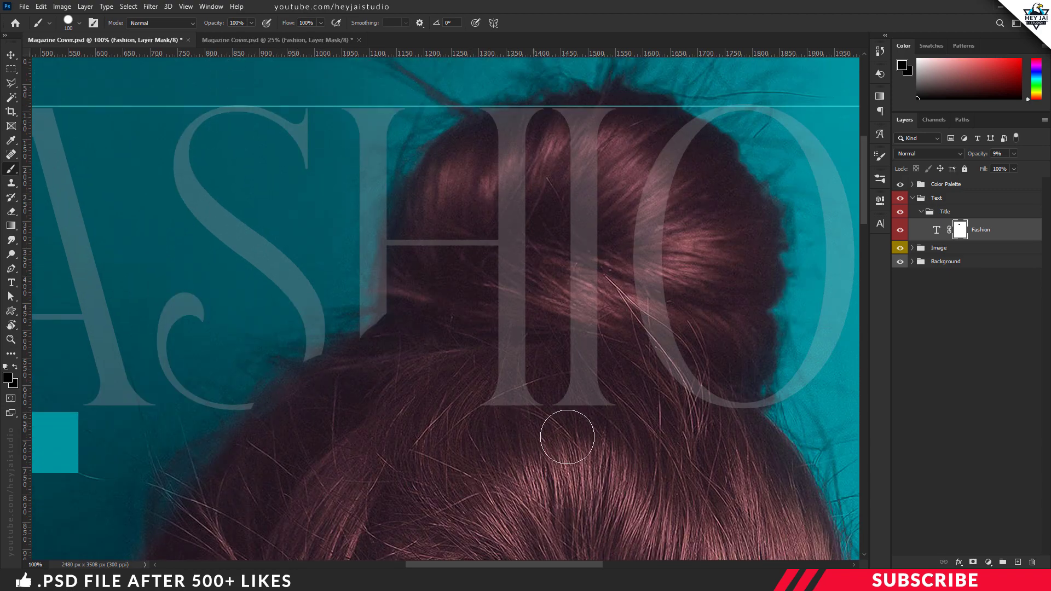
pyautogui.moveTo(570, 430)
pyautogui.mouseDown()
pyautogui.moveTo(544, 406)
pyautogui.moveTo(501, 410)
pyautogui.moveTo(626, 399)
pyautogui.moveTo(537, 357)
pyautogui.moveTo(583, 194)
pyautogui.moveTo(523, 125)
pyautogui.moveTo(527, 301)
pyautogui.moveTo(446, 241)
pyautogui.moveTo(406, 236)
pyautogui.moveTo(394, 323)
pyautogui.moveTo(664, 408)
pyautogui.moveTo(727, 414)
pyautogui.moveTo(684, 161)
pyautogui.moveTo(647, 198)
pyautogui.moveTo(483, 204)
pyautogui.moveTo(315, 151)
pyautogui.moveTo(290, 109)
pyautogui.moveTo(246, 214)
pyautogui.moveTo(434, 231)
pyautogui.mouseUp()
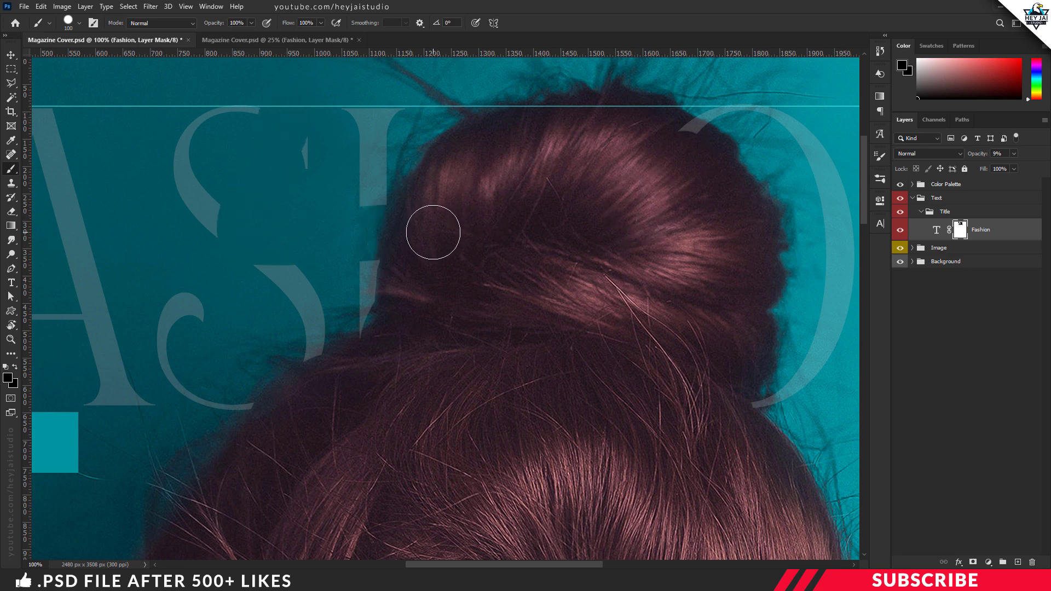
# - Set the foreground colour to white (ffffff) and paint the mask to restore the S and the H's stem beside the hair
pyautogui.click(8, 381)
pyautogui.click(762, 270)
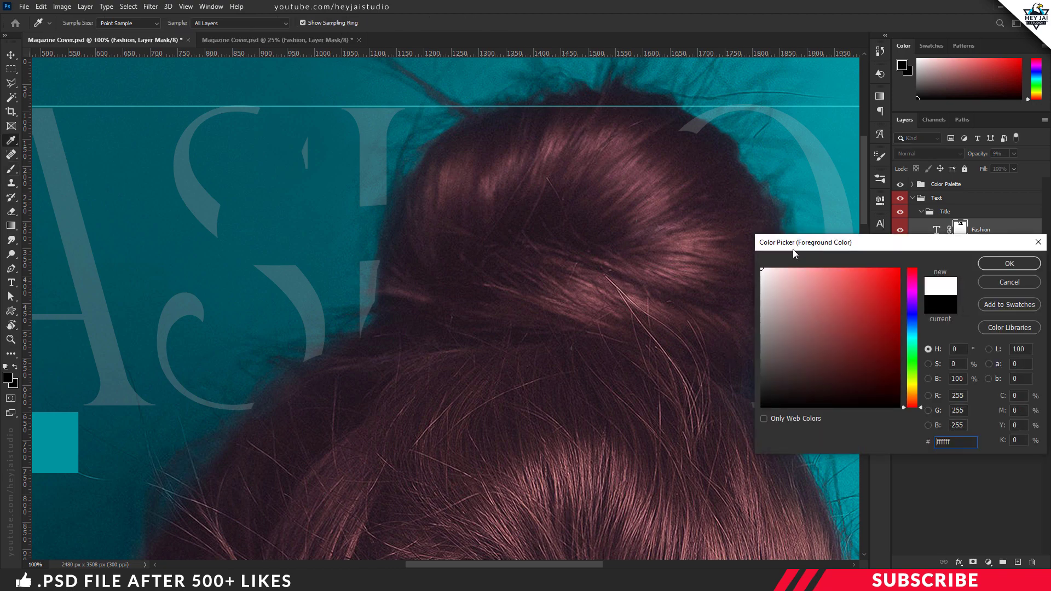
pyautogui.click(985, 264)
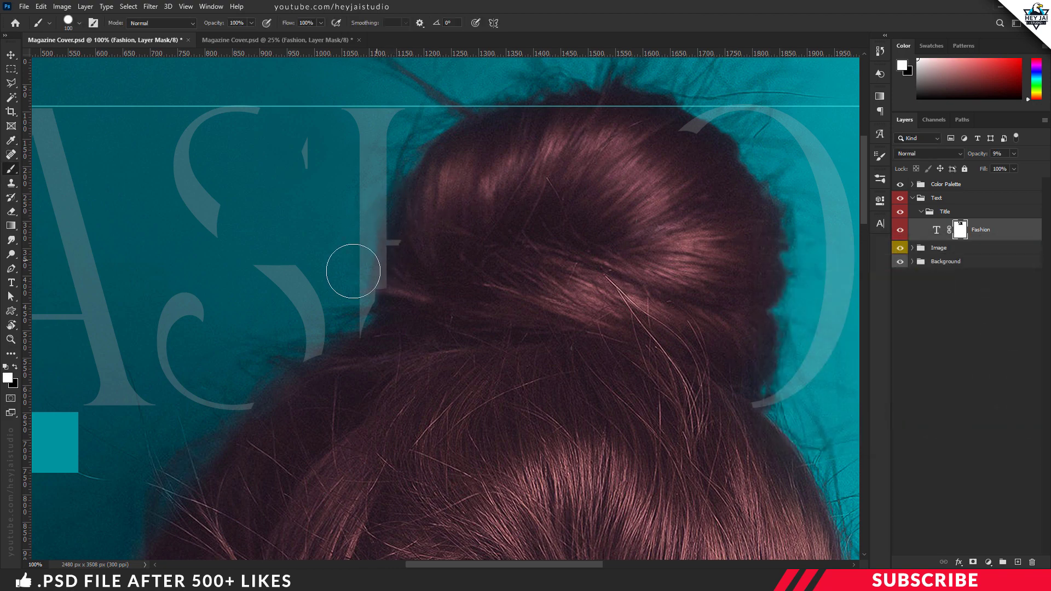
pyautogui.moveTo(273, 260)
pyautogui.mouseDown()
pyautogui.moveTo(238, 209)
pyautogui.moveTo(309, 160)
pyautogui.moveTo(280, 127)
pyautogui.moveTo(240, 110)
pyautogui.moveTo(309, 122)
pyautogui.mouseUp()
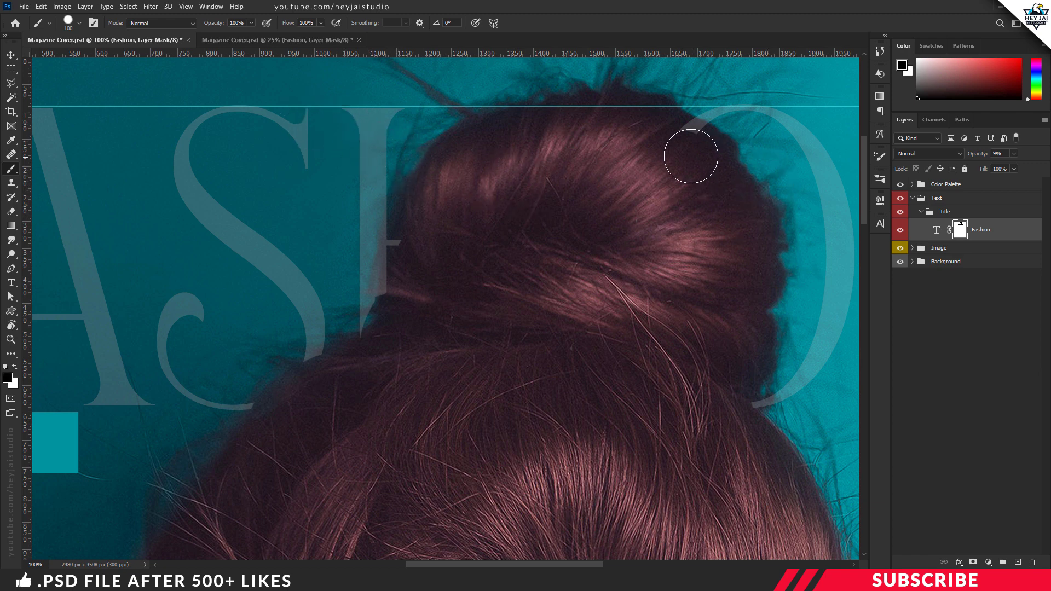
# - Swap back to black, mask out the remaining title fragments along the hair bun's edge, and restore the layer's opacity to 100%
pyautogui.press('x')
pyautogui.moveTo(429, 237)
pyautogui.mouseDown()
pyautogui.moveTo(409, 261)
pyautogui.moveTo(394, 336)
pyautogui.mouseUp()
pyautogui.hotkey('ctrl', '-')
pyautogui.hotkey('ctrl', '-')
pyautogui.hotkey('ctrl', '-')
pyautogui.hotkey('ctrl', '-')
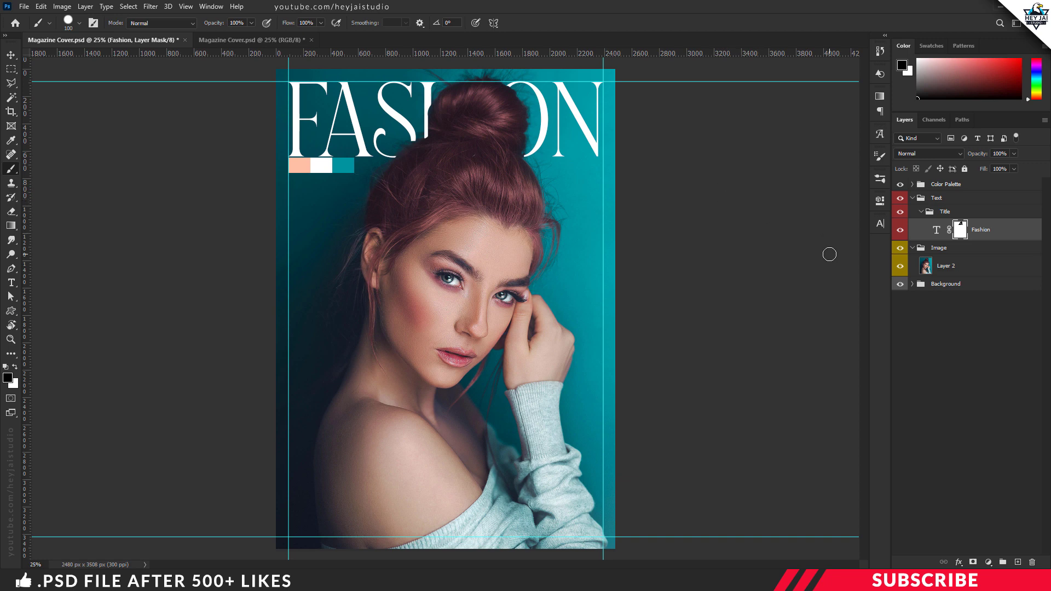
# - Collapse the Image and Title groups and create a new group named 1 above Title in the Text group
pyautogui.press('v')
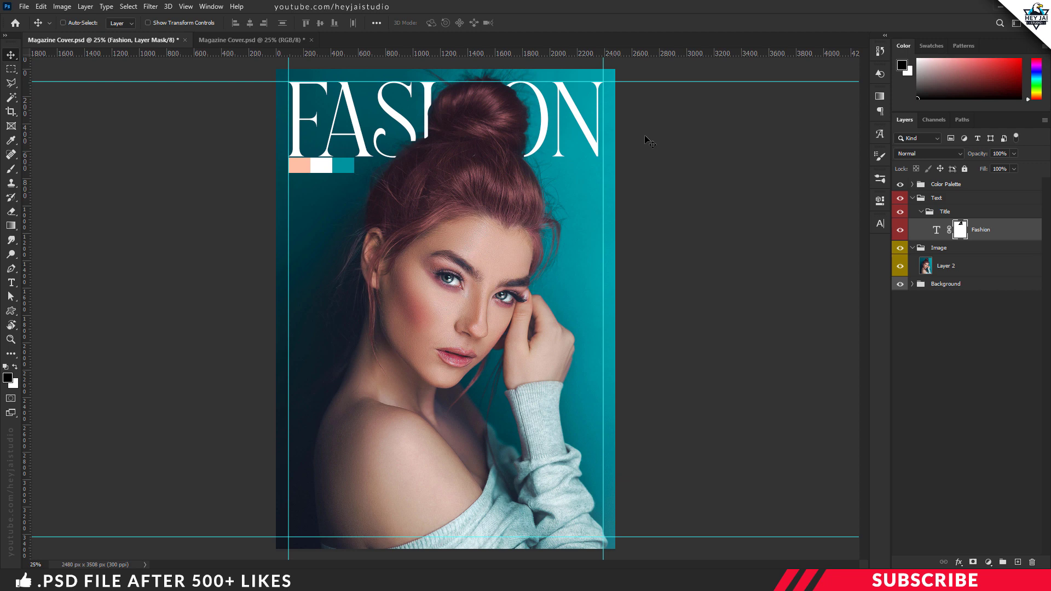
pyautogui.click(913, 248)
pyautogui.click(923, 213)
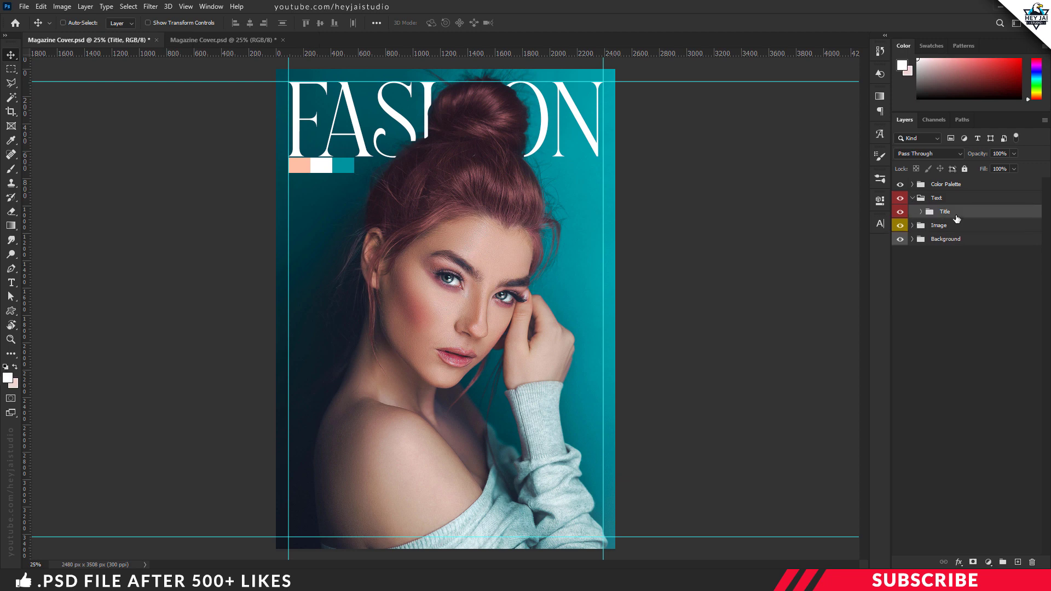
pyautogui.click(1003, 563)
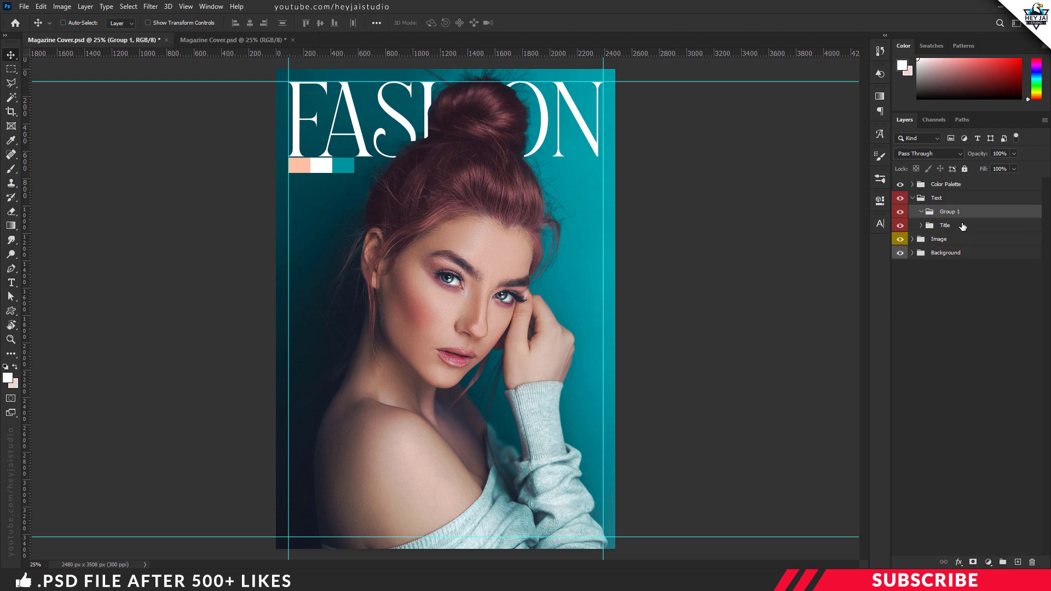
pyautogui.doubleClick(952, 212)
pyautogui.write('1')
pyautogui.press('Return')
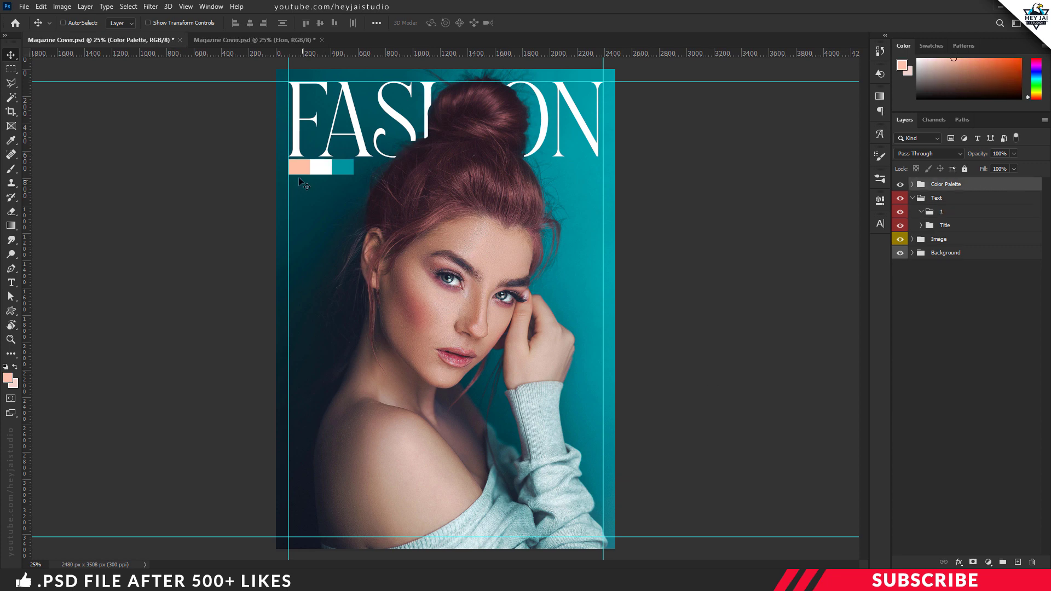
# - Move the colour palette swatches beside the model's eye above her hand and add a new layer inside group 1
pyautogui.moveTo(307, 185); pyautogui.dragTo(569, 295)
pyautogui.click(941, 216)
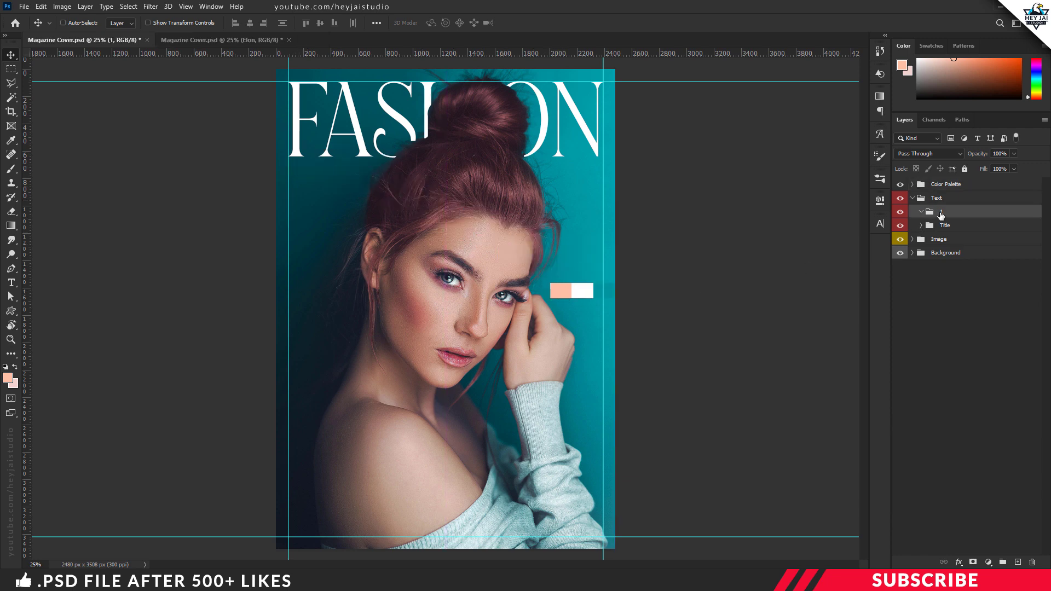
pyautogui.click(1017, 563)
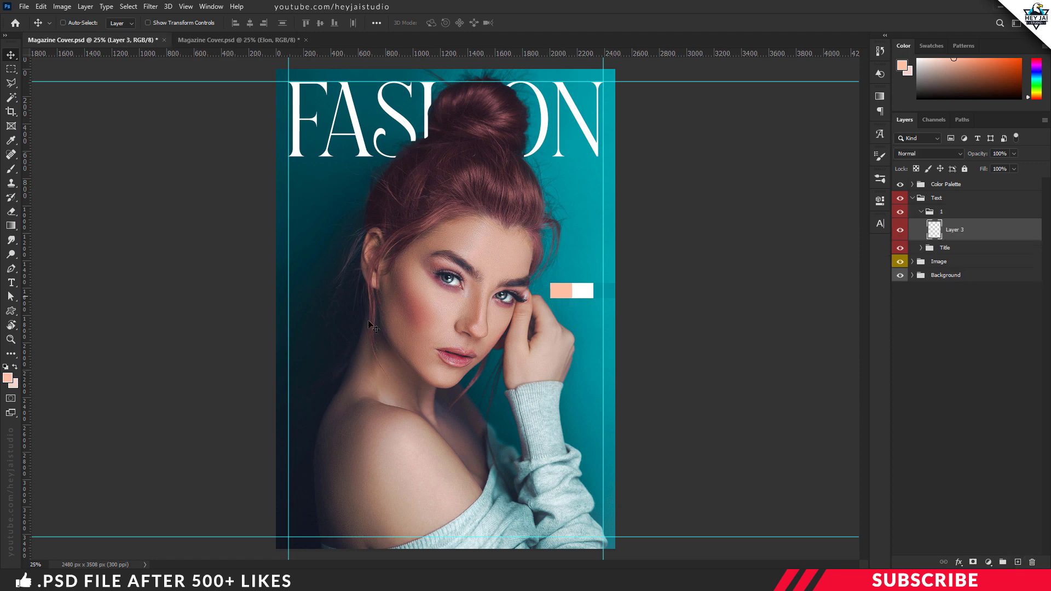
# - Set the foreground colour to peach (ffbfa5) and the Type tool's font size to 55 pt in Madegra DEMO Regular
pyautogui.click(7, 379)
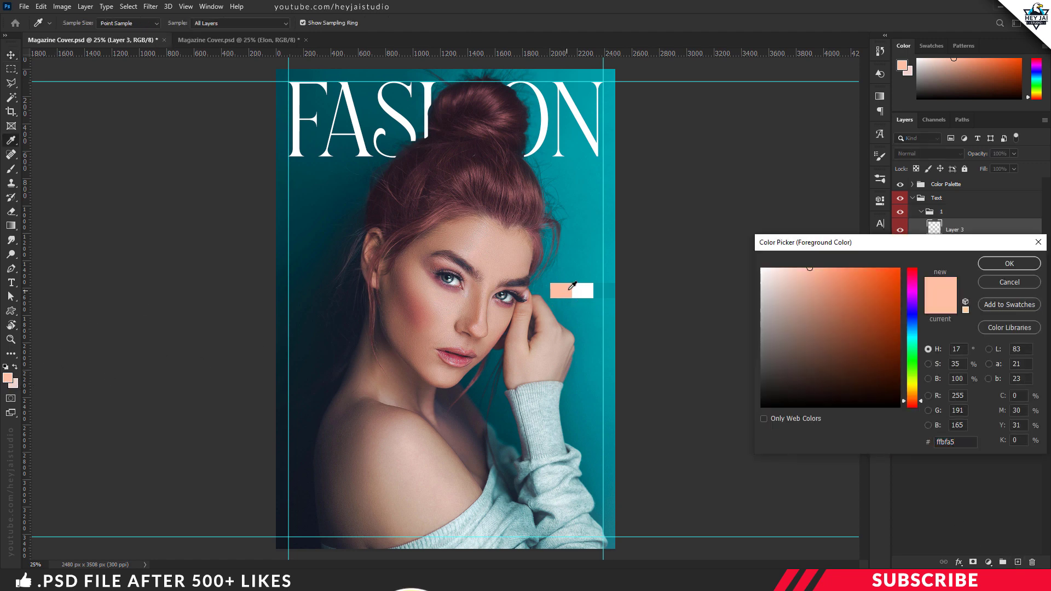
pyautogui.click(1010, 264)
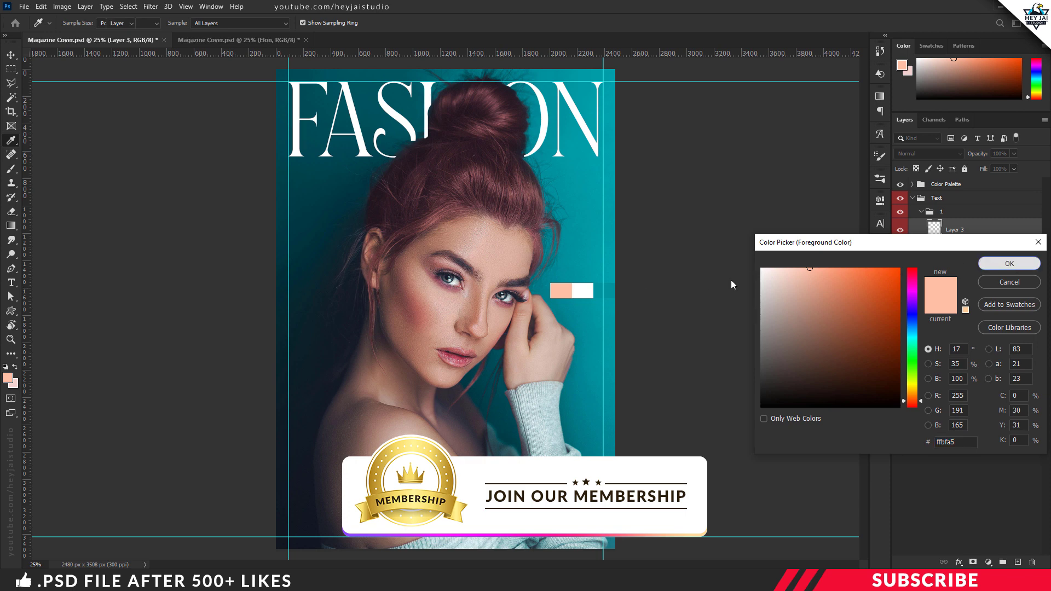
pyautogui.press('t')
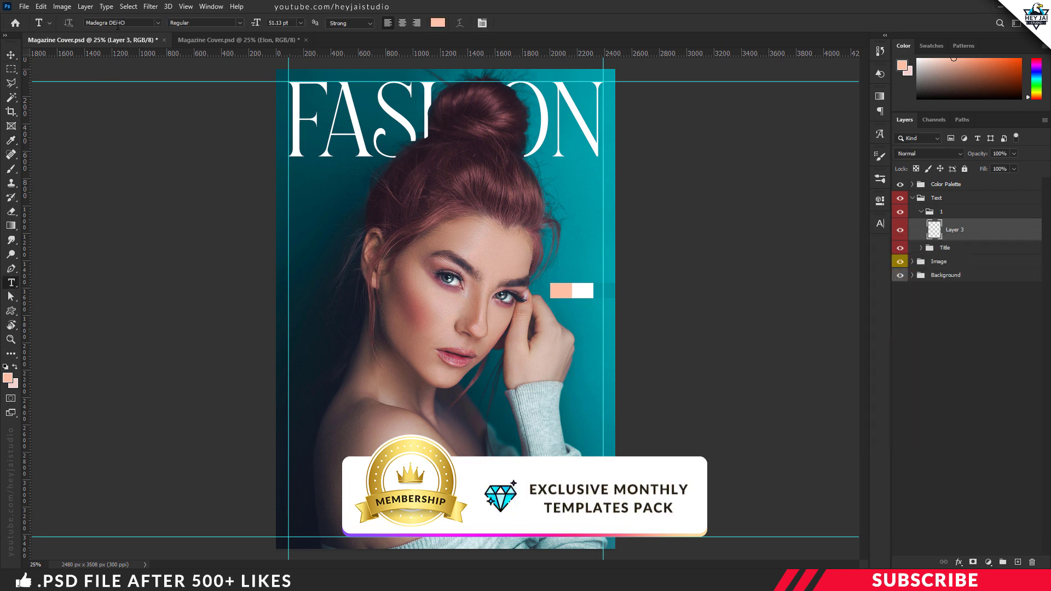
pyautogui.click(293, 22)
pyautogui.write('55')
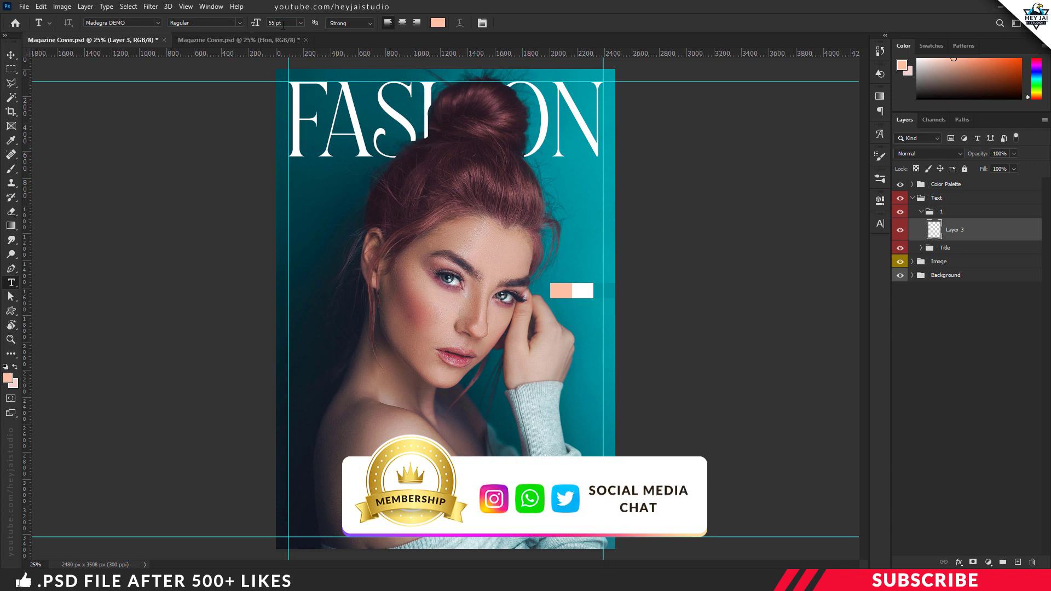
pyautogui.click(880, 224)
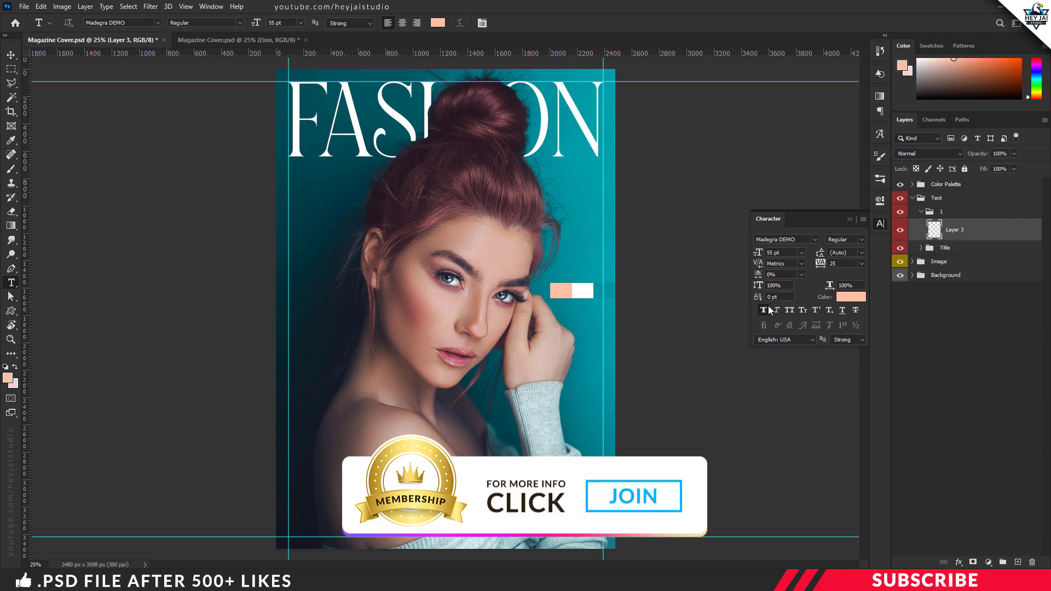
pyautogui.click(881, 223)
# - Add the text Elon below the FASHION title and align it to the left vertical margin guide
pyautogui.click(309, 213)
pyautogui.write('Elon')
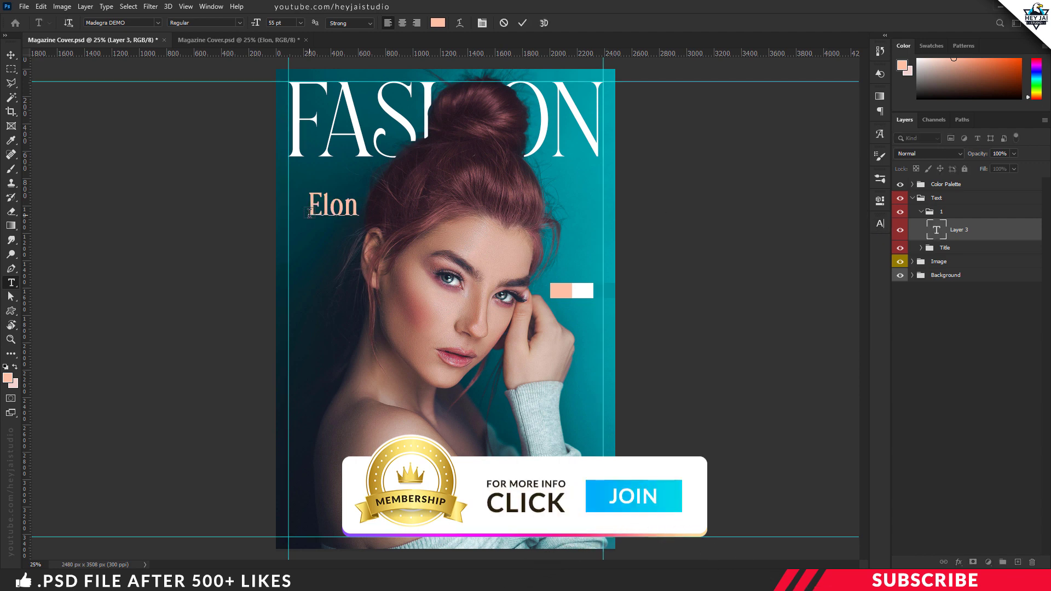
pyautogui.press('Escape')
pyautogui.press('v')
pyautogui.moveTo(337, 208); pyautogui.dragTo(329, 236)
# - Duplicate the Elon text layer, change the copy's text to Musk and place it directly beneath Elon along the left margin guide
pyautogui.hotkey('ctrl', 'j')
pyautogui.doubleClick(329, 231)
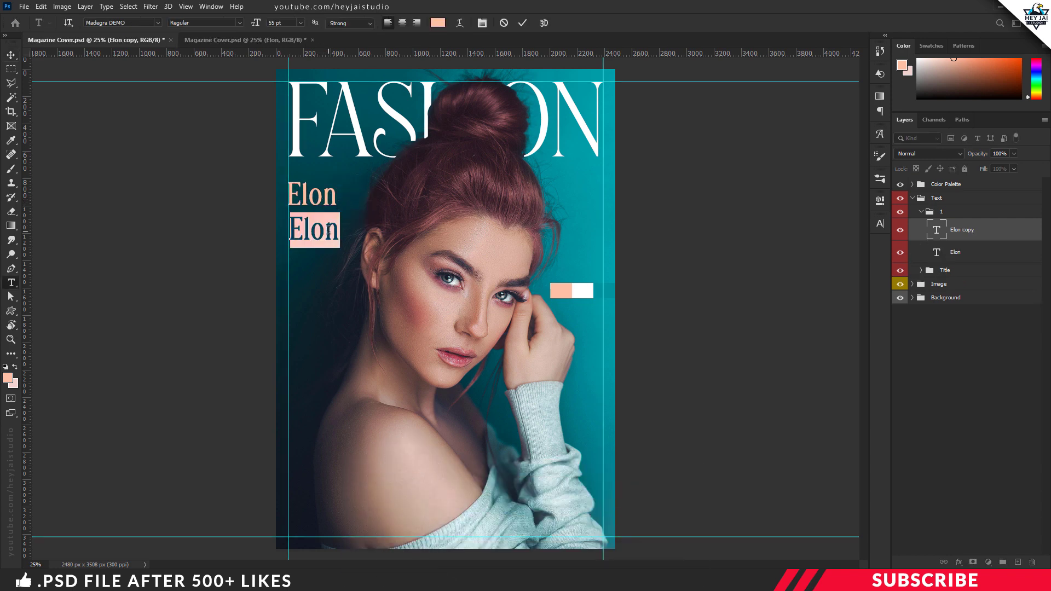
pyautogui.write('Musk')
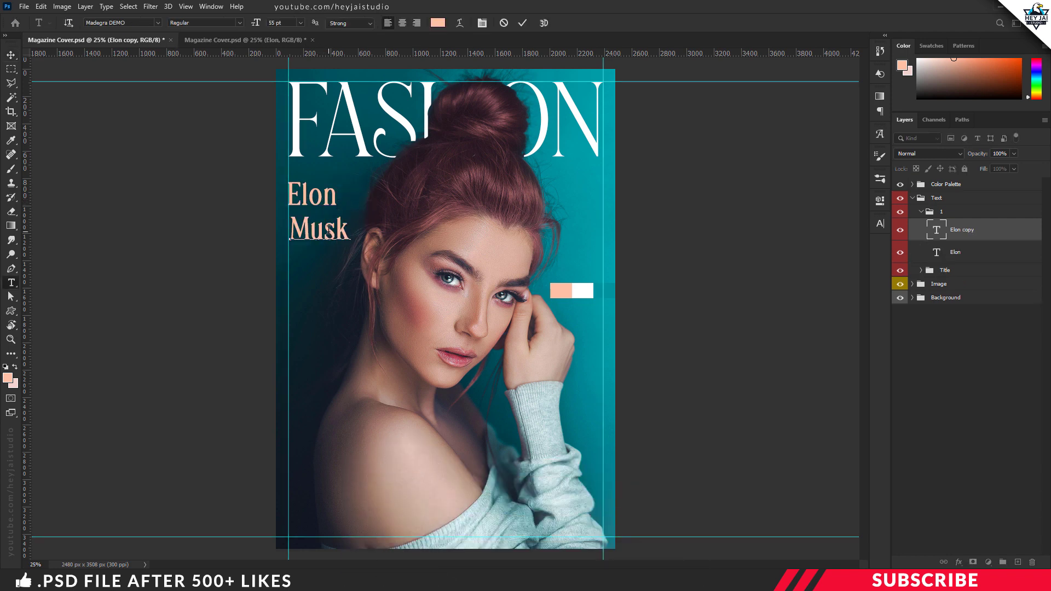
pyautogui.hotkey('ctrl', 'Return')
pyautogui.press('v')
pyautogui.moveTo(325, 231); pyautogui.dragTo(323, 225)
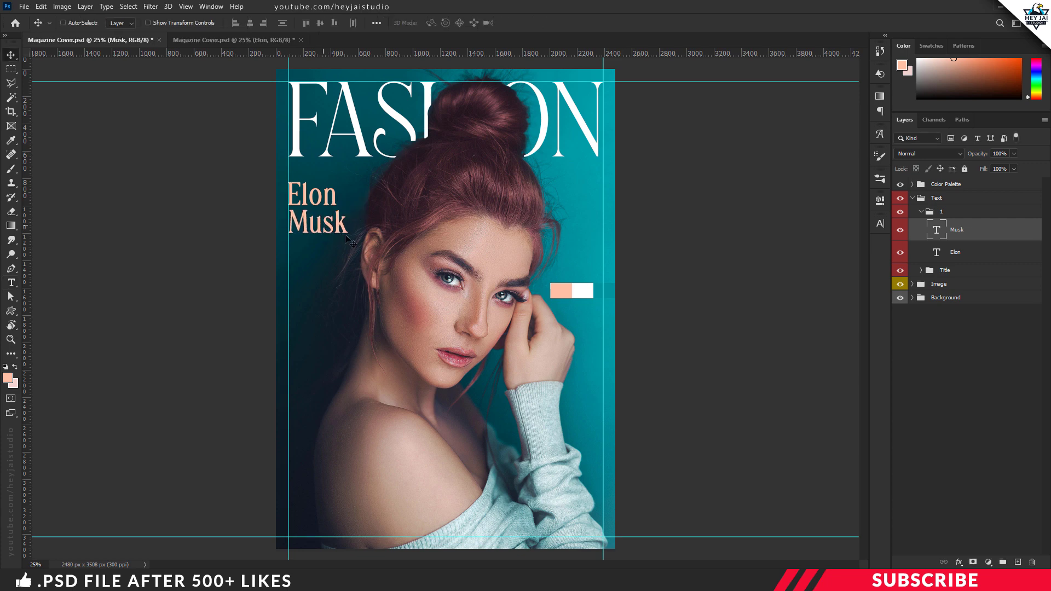